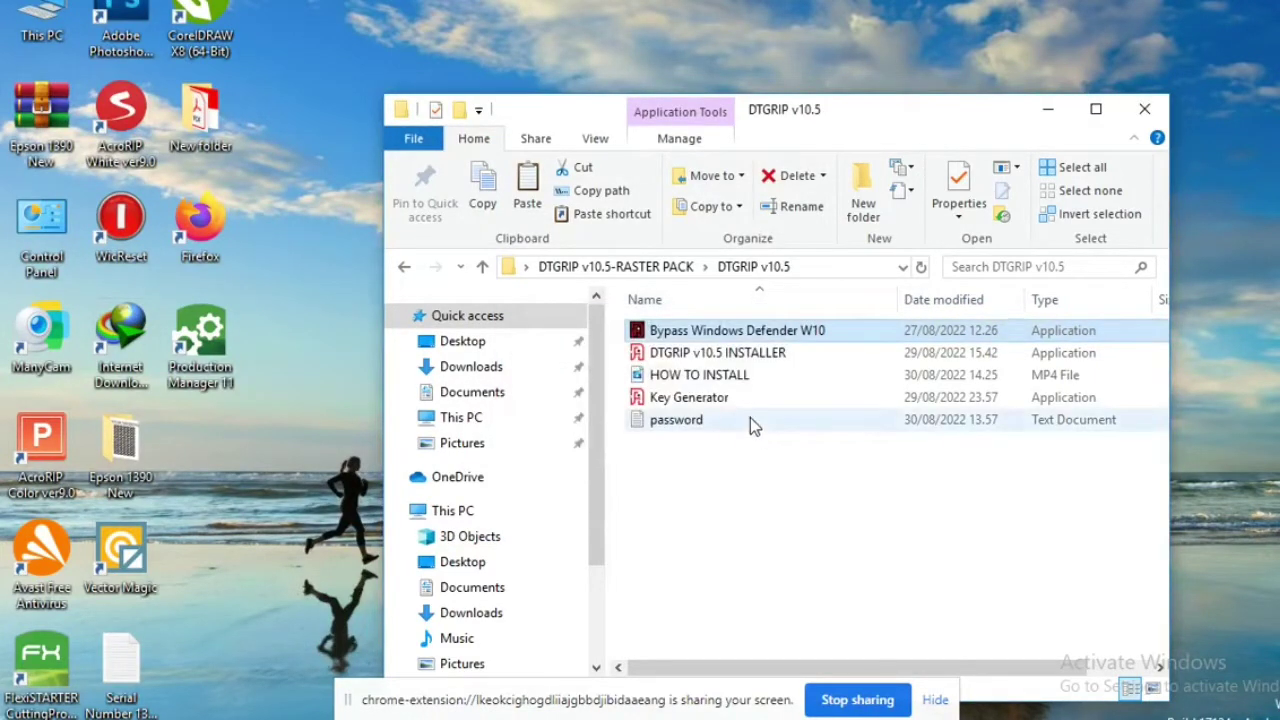
# Start the DTGRIP v10.5 INSTALLER with English as the setup language and accept the license agreement
pyautogui.click(737, 361)
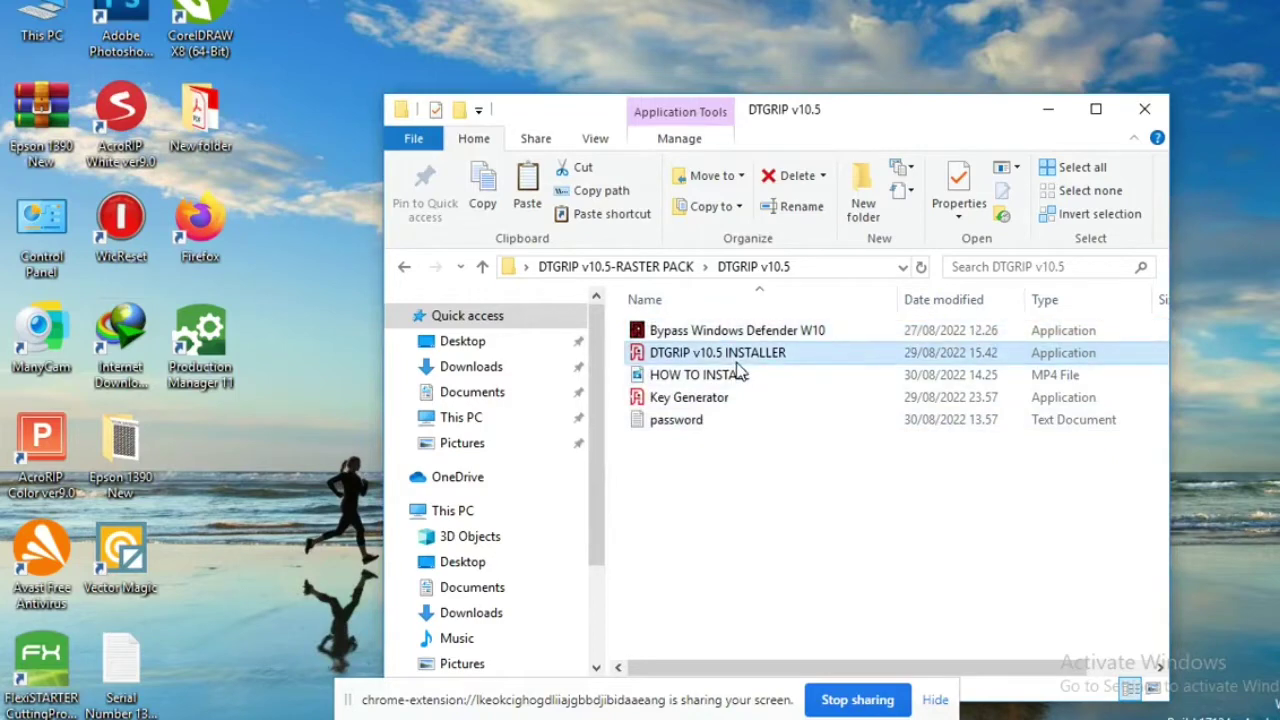
pyautogui.rightClick(737, 358)
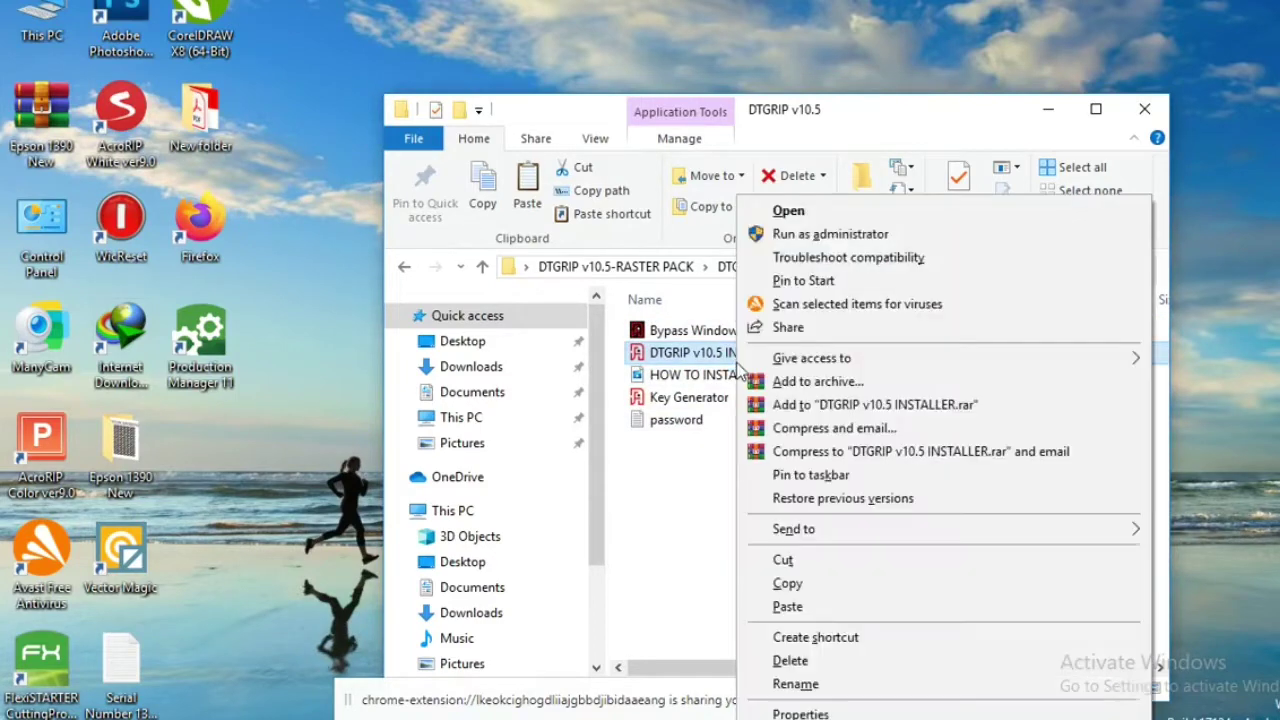
pyautogui.click(822, 212)
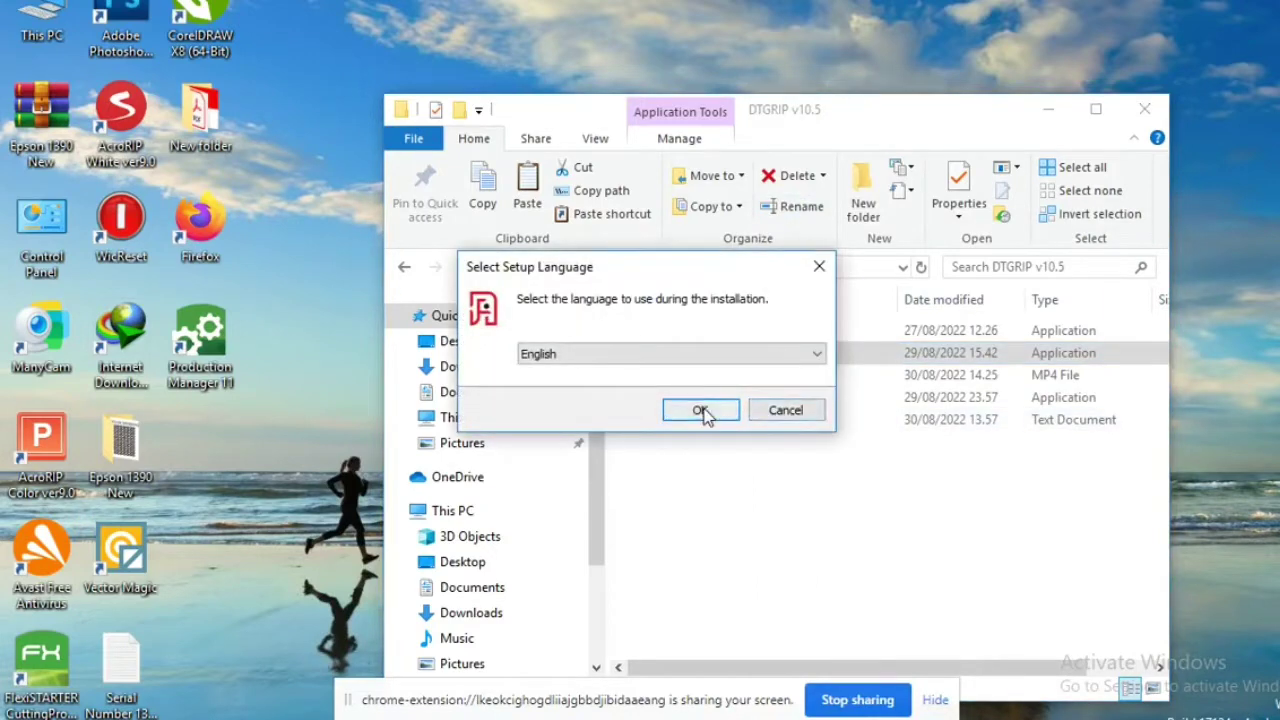
pyautogui.click(701, 411)
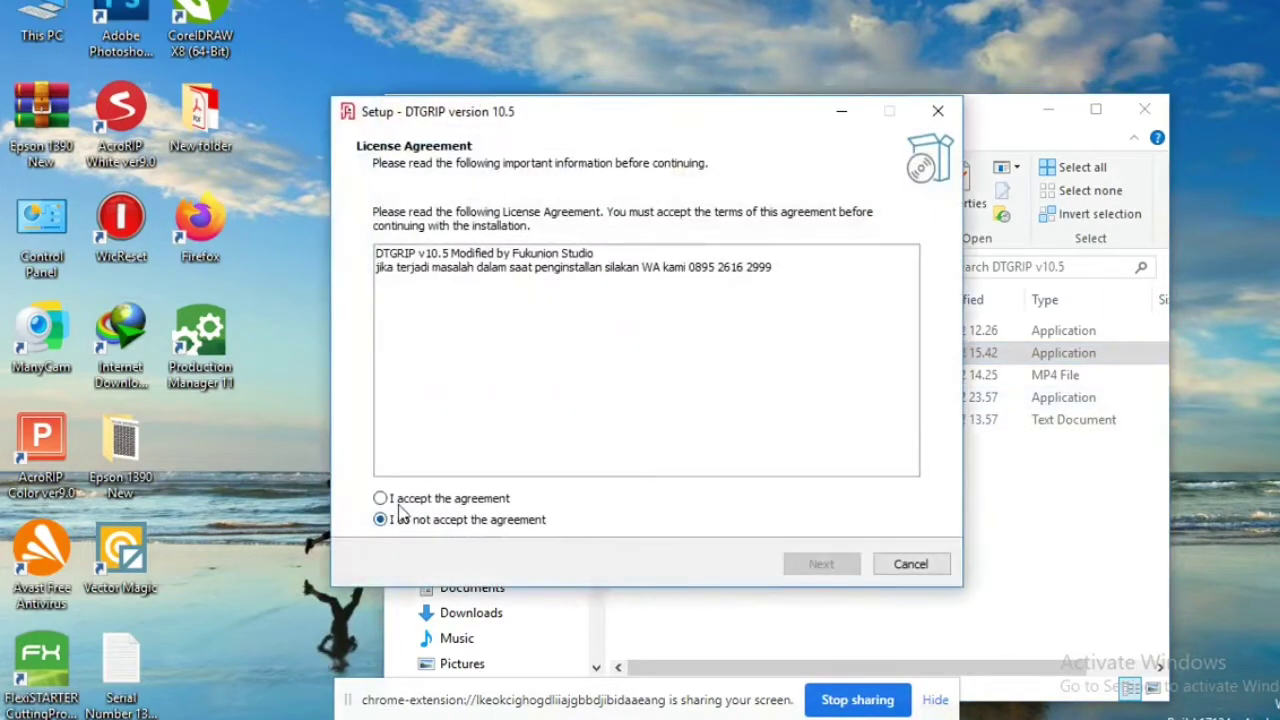
pyautogui.click(391, 500)
pyautogui.click(801, 573)
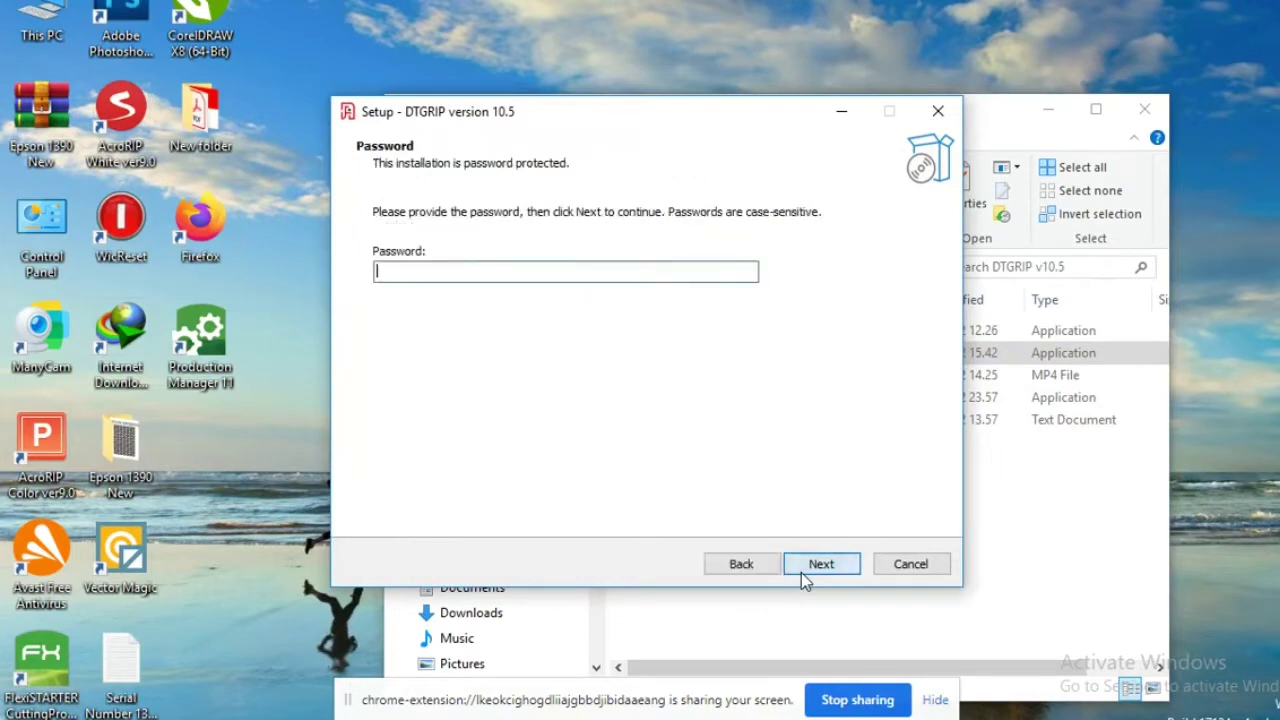
# Copy the installation password from the password text file in the DTGRIP v10.5 folder and close the file
pyautogui.click(990, 525)
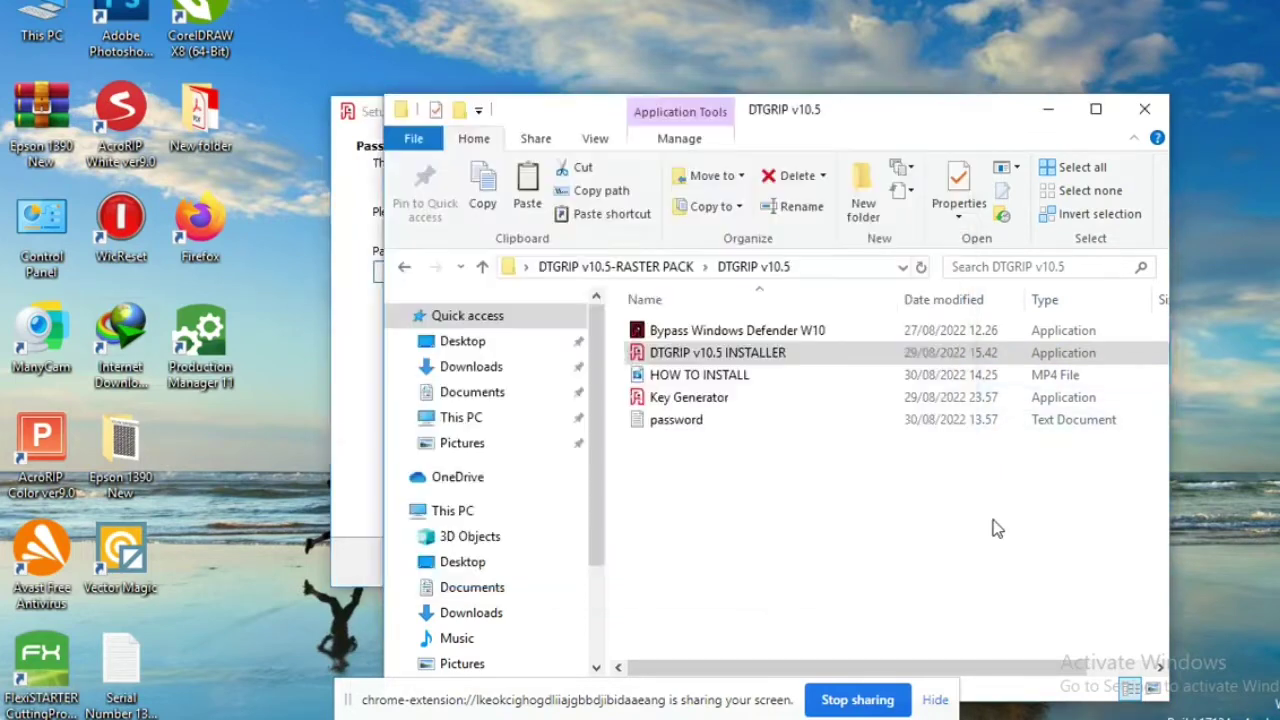
pyautogui.doubleClick(713, 422)
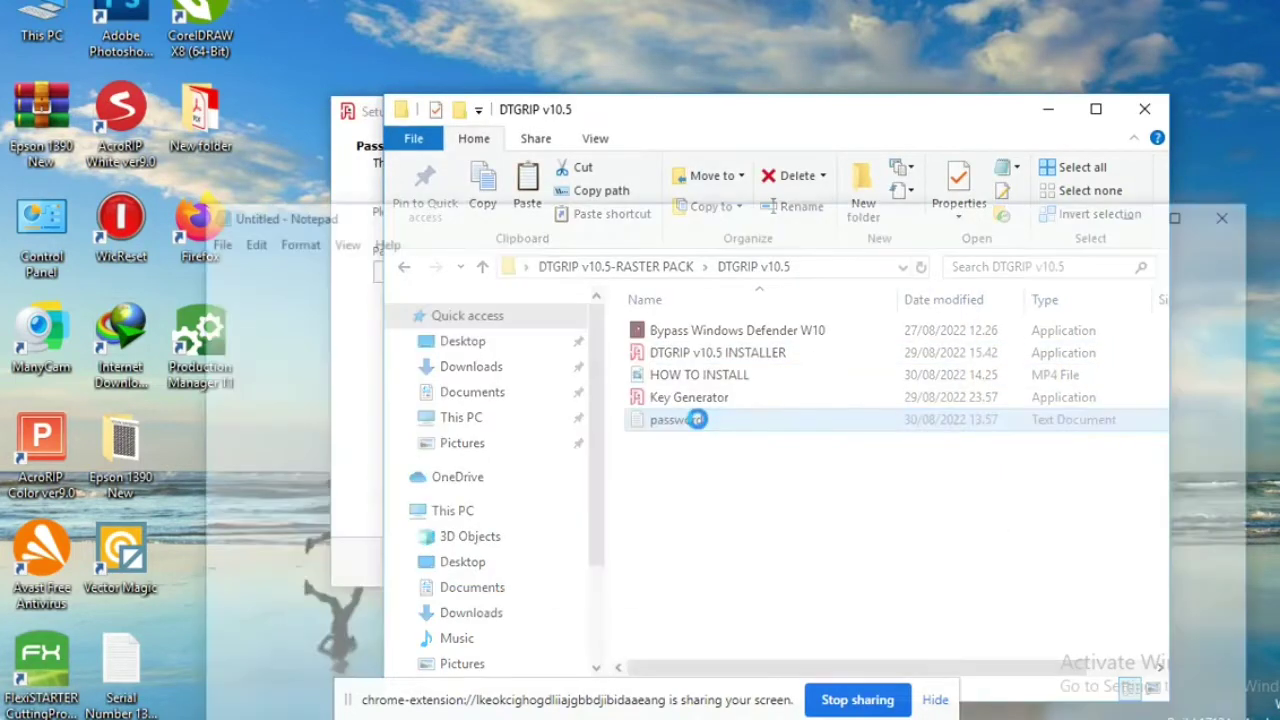
pyautogui.moveTo(498, 307); pyautogui.dragTo(182, 258)
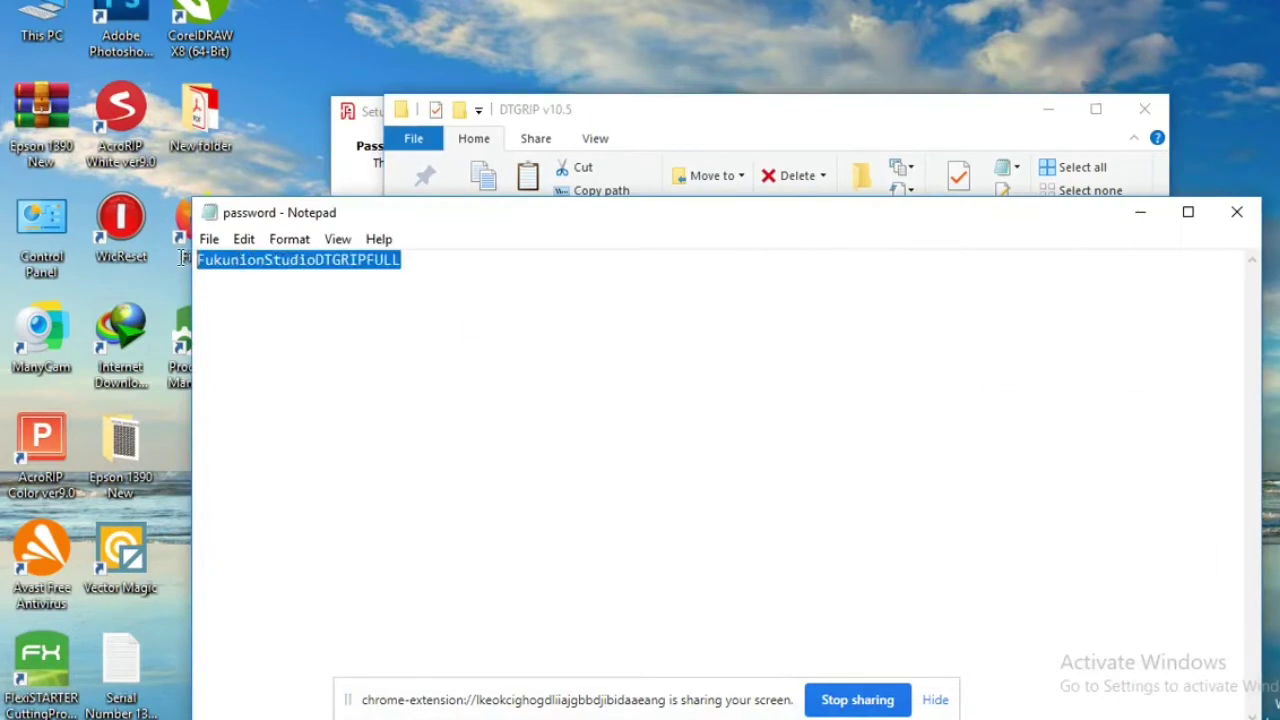
pyautogui.rightClick(301, 259)
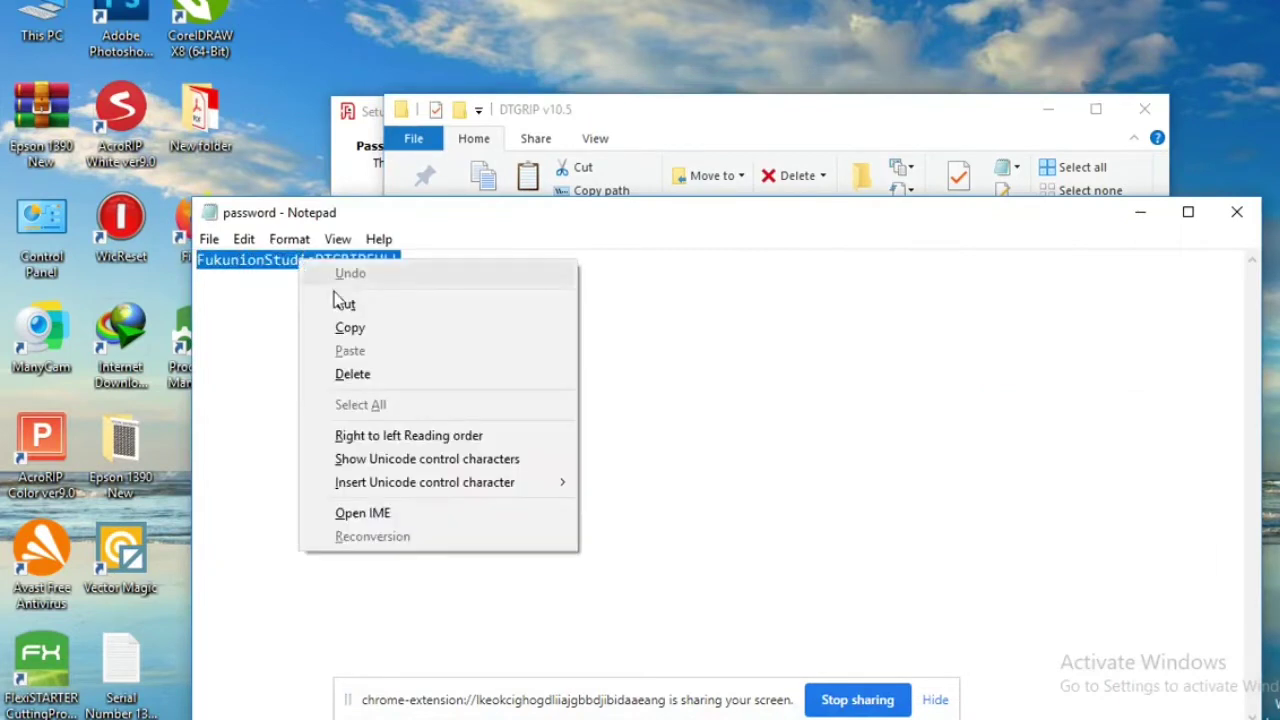
pyautogui.click(386, 326)
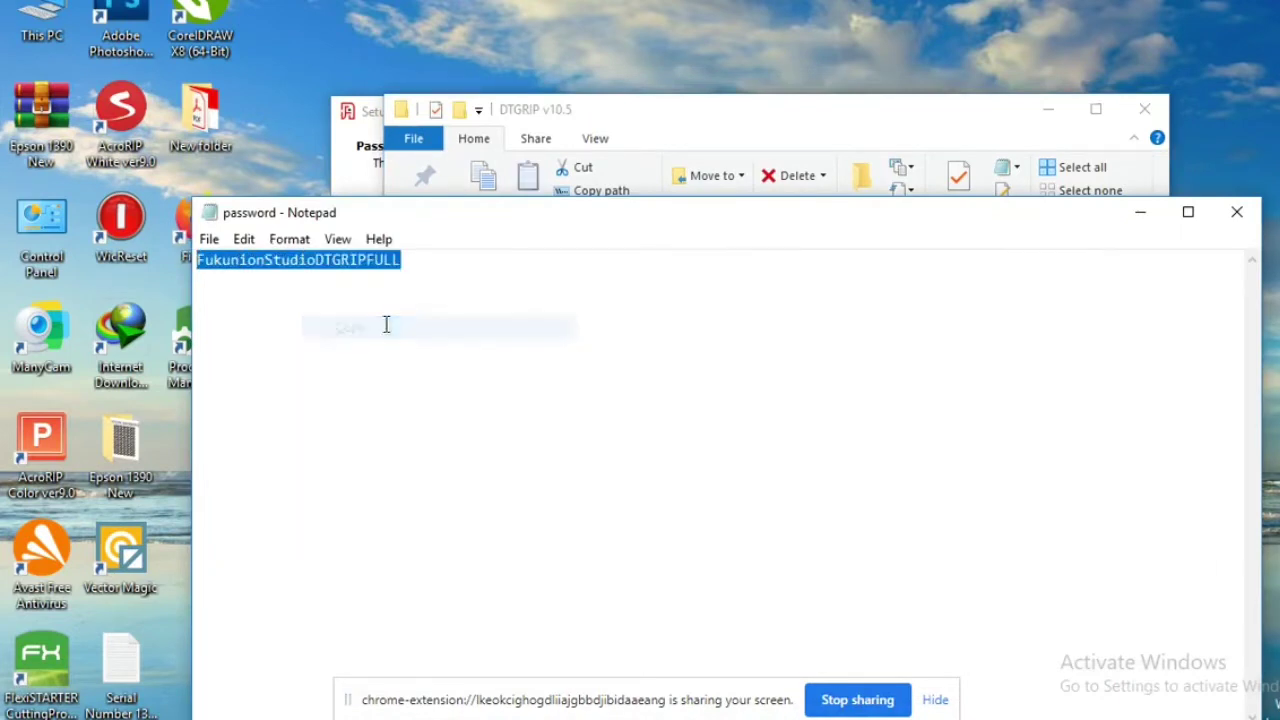
pyautogui.click(1240, 211)
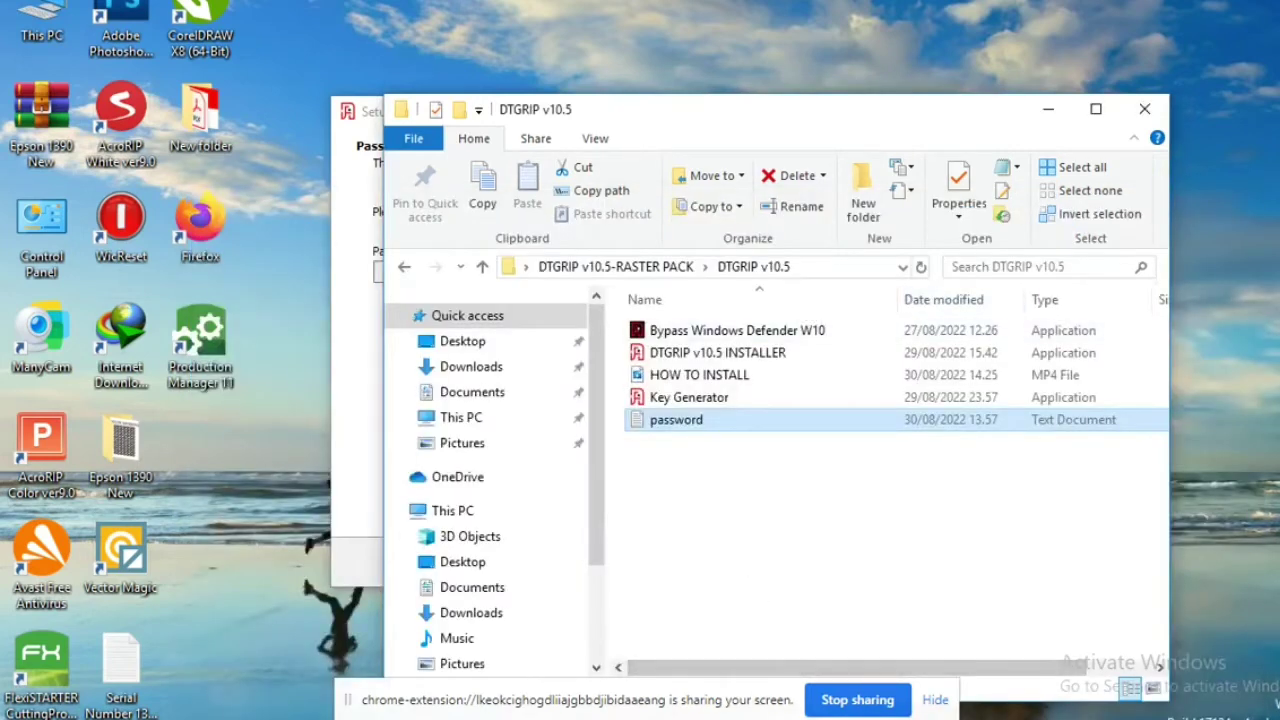
# Paste the installation password into the setup wizard's Password field and continue
pyautogui.click(378, 273)
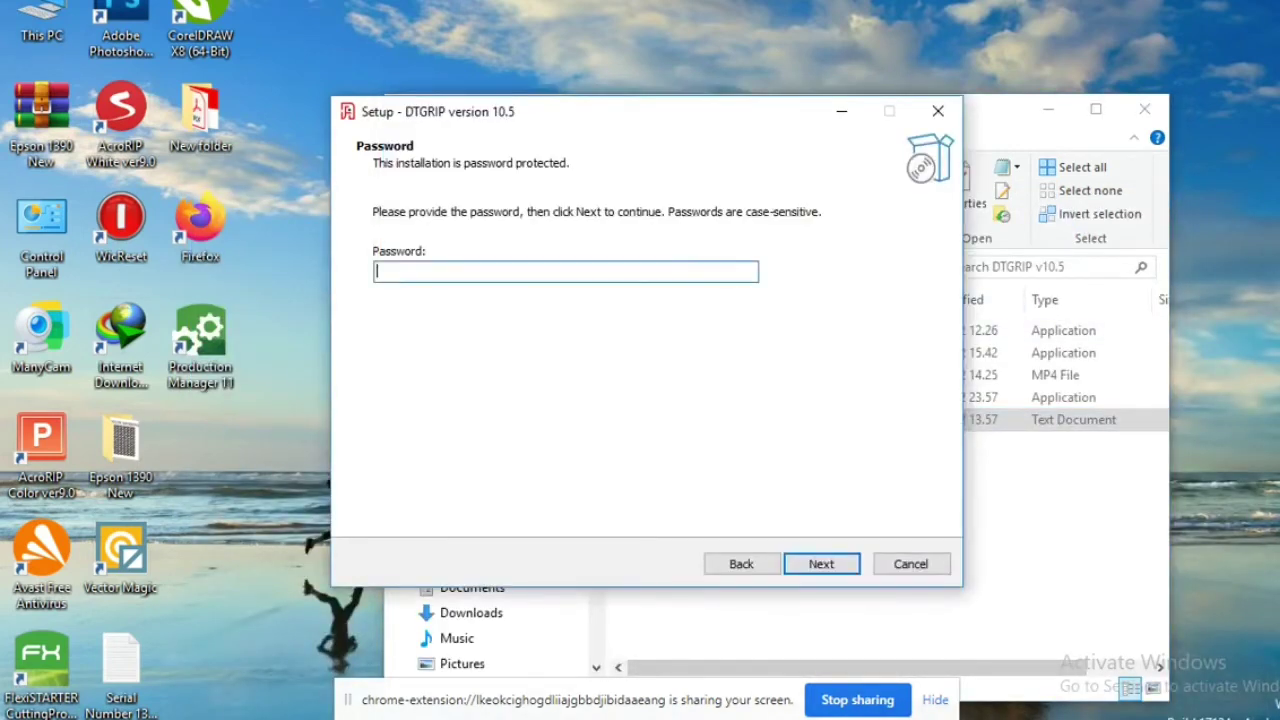
pyautogui.rightClick(533, 272)
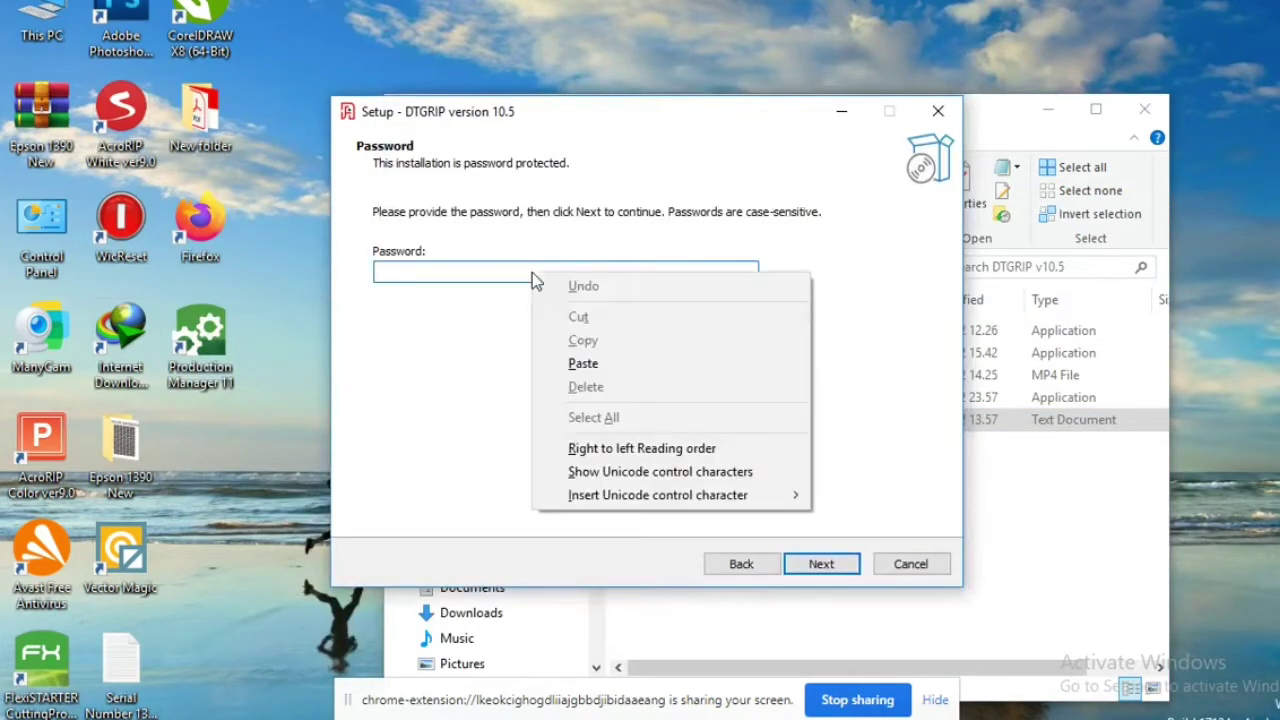
pyautogui.click(593, 364)
pyautogui.click(821, 564)
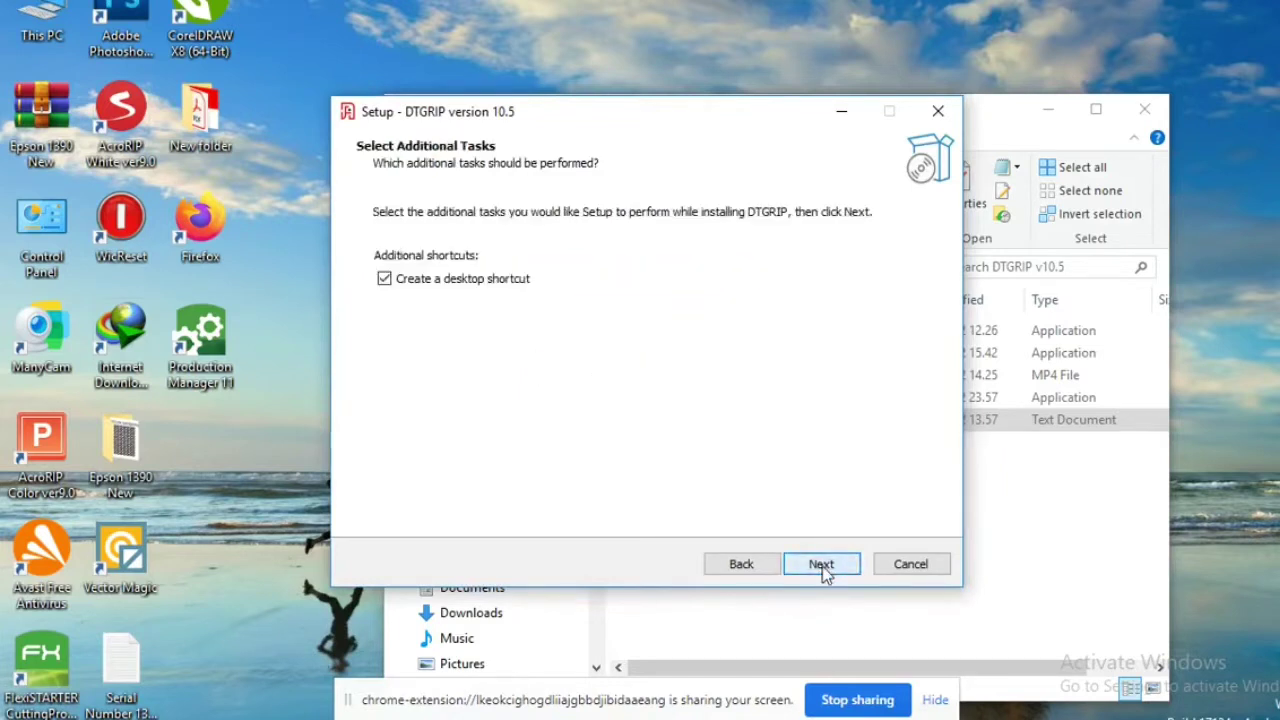
# Install DTGRIP with the desktop shortcut option enabled and finish the setup wizard
pyautogui.click(821, 564)
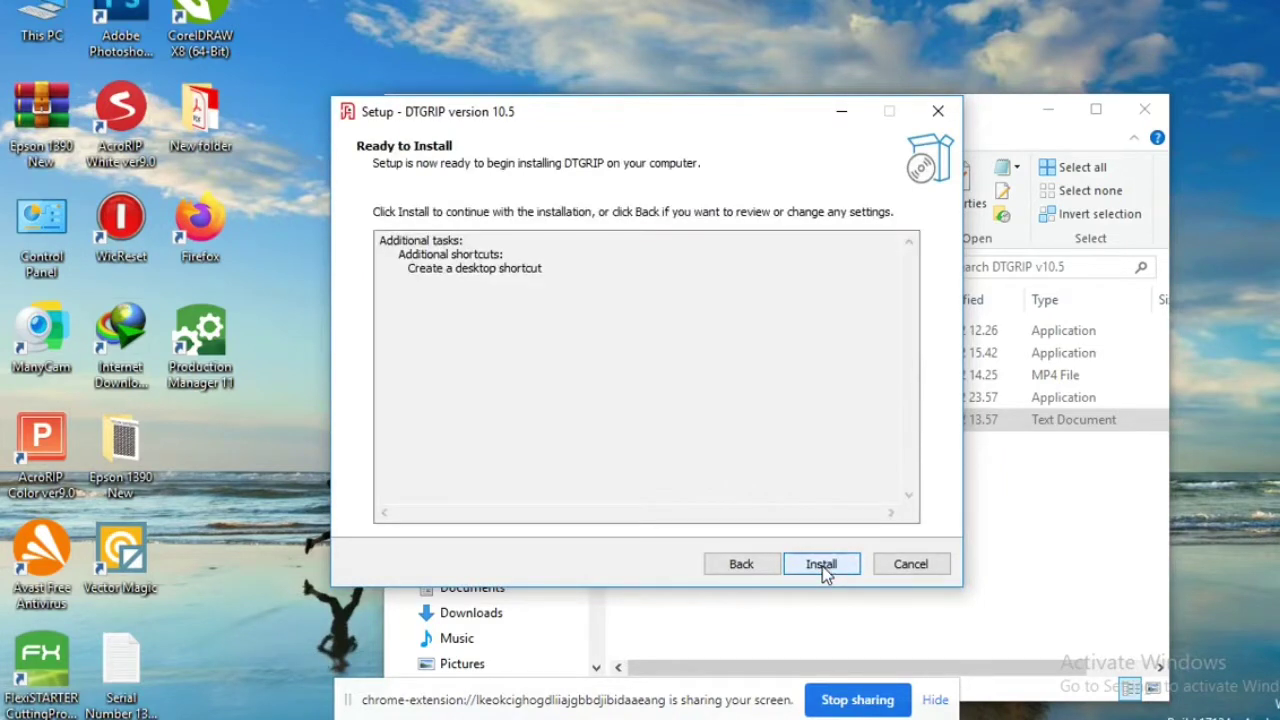
pyautogui.click(821, 564)
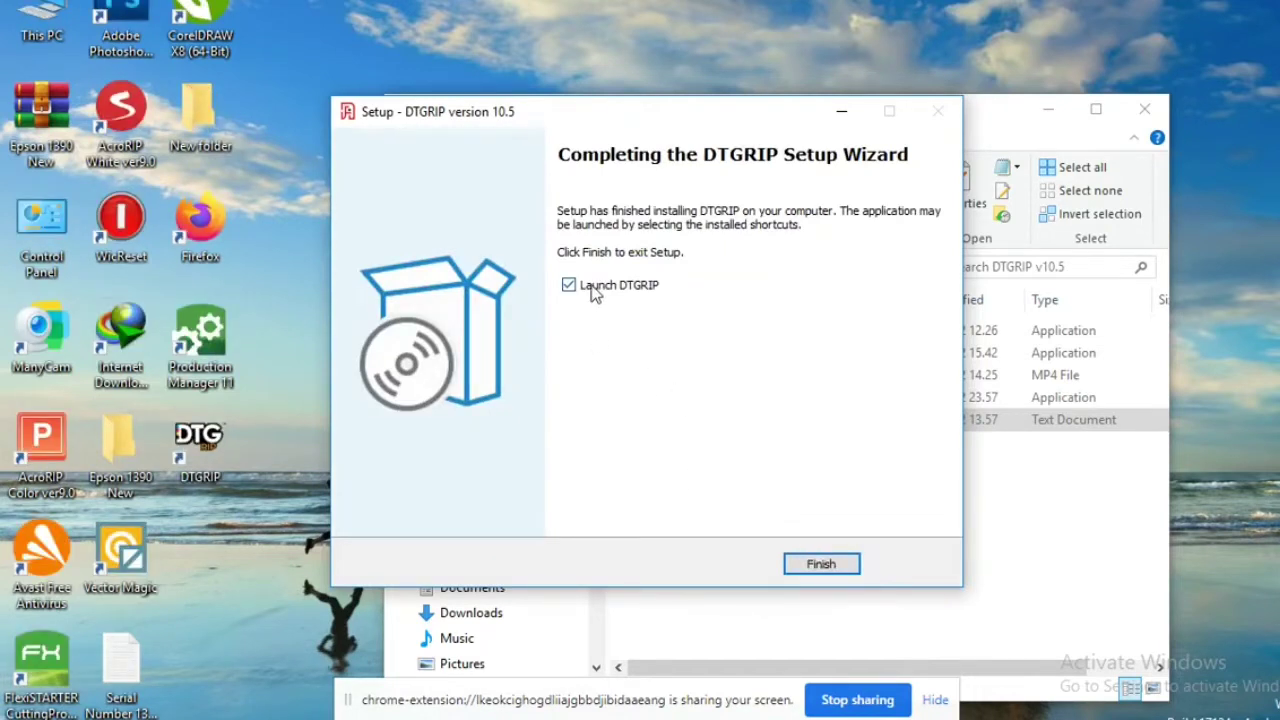
pyautogui.click(830, 564)
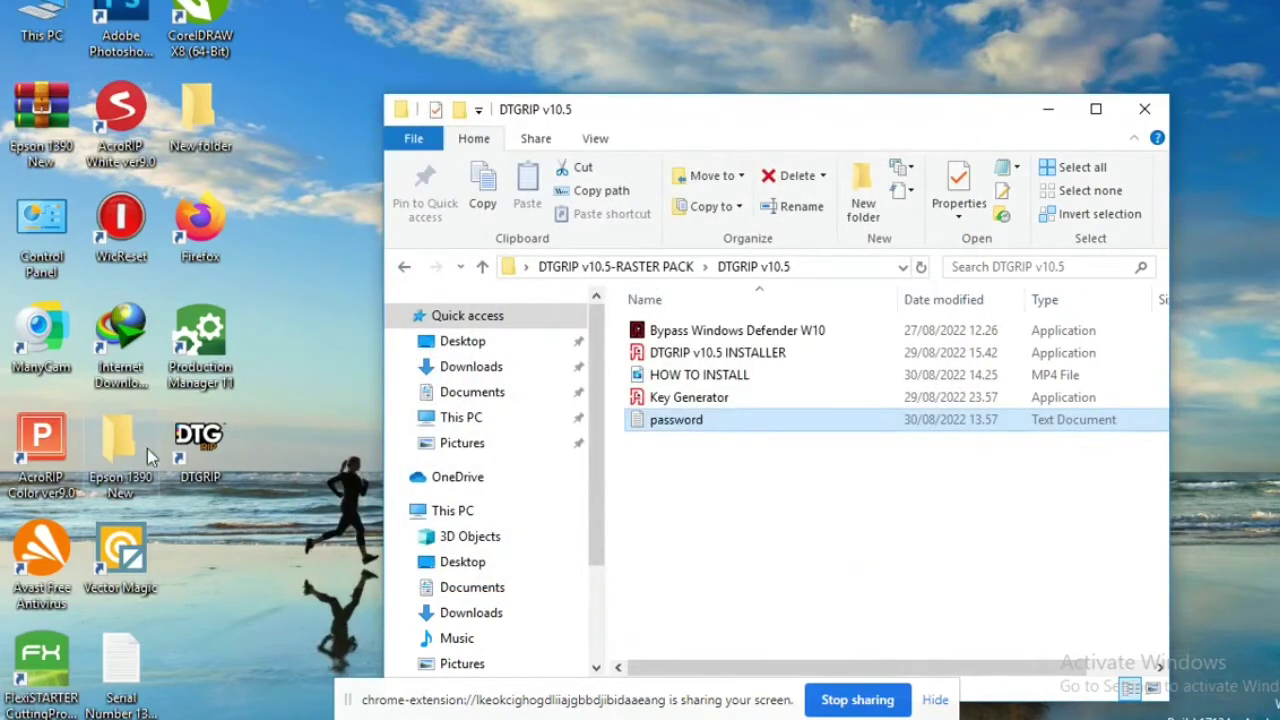
# Launch DTGRIP from its desktop shortcut and open Key Generator from the DTGRIP v10.5 folder, with the registration dialog moved aside
pyautogui.doubleClick(181, 455)
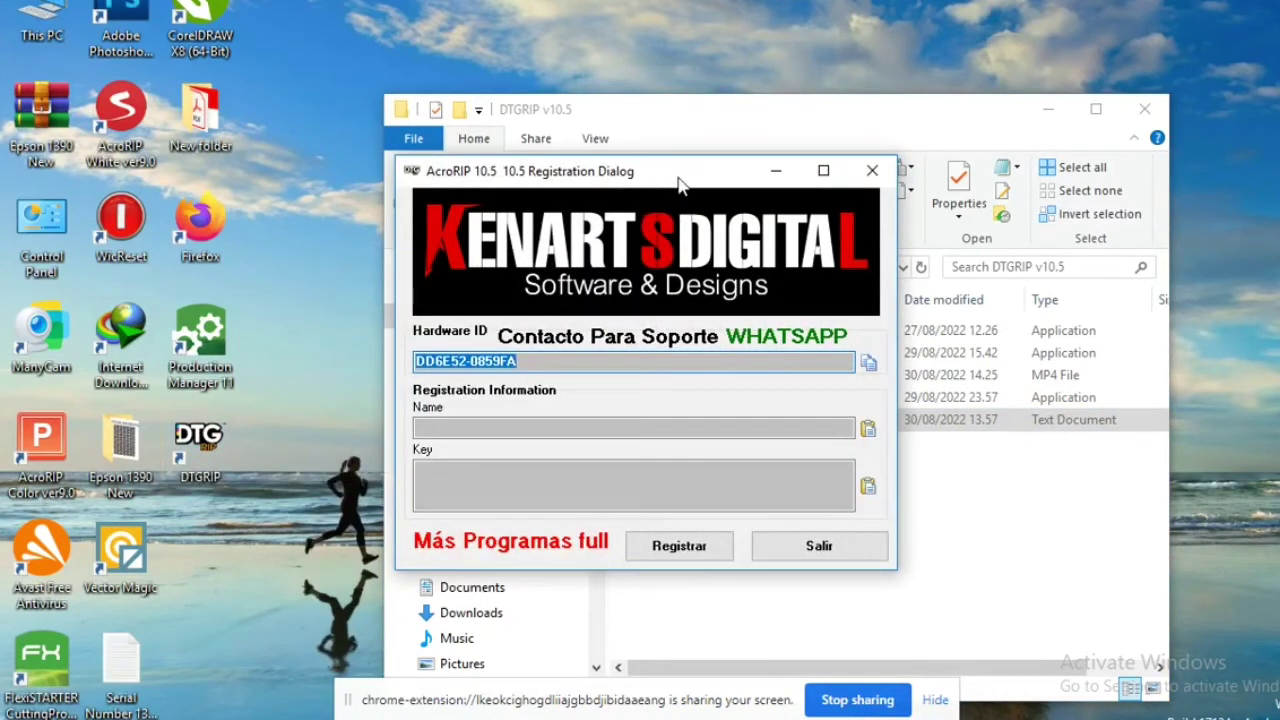
pyautogui.moveTo(672, 183); pyautogui.dragTo(343, 74)
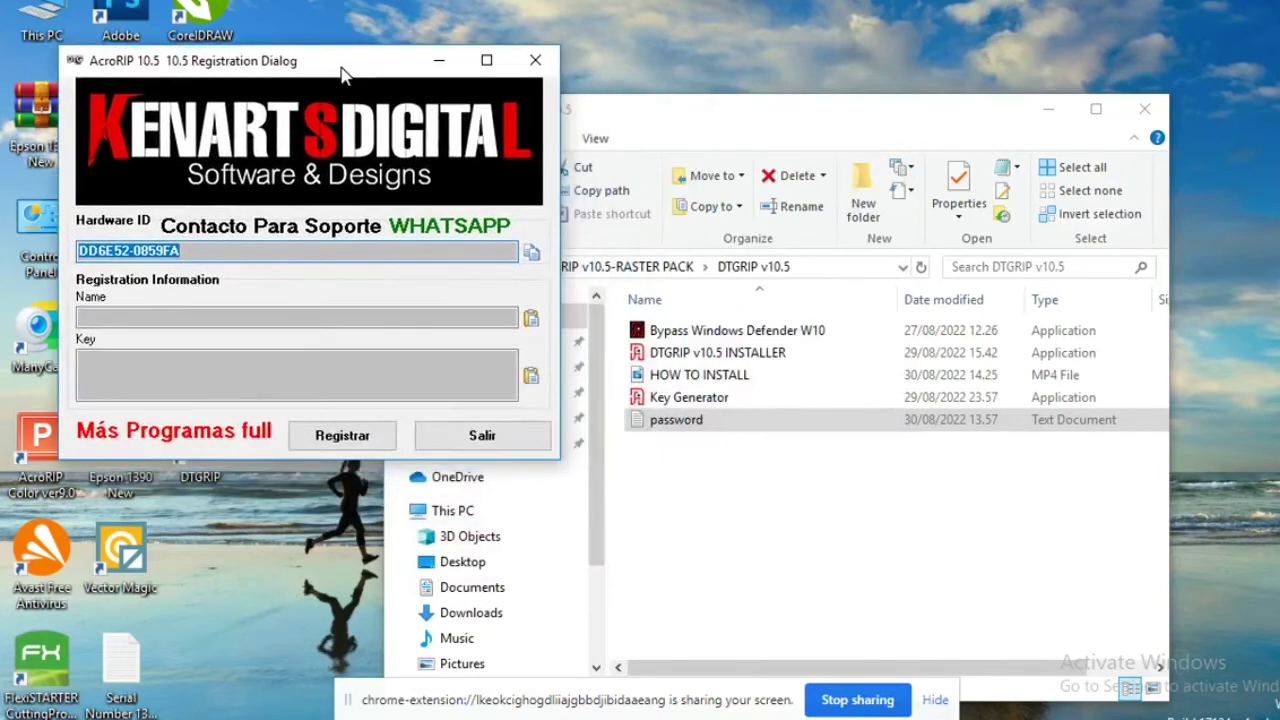
pyautogui.click(714, 398)
pyautogui.moveTo(938, 118); pyautogui.dragTo(1140, 60)
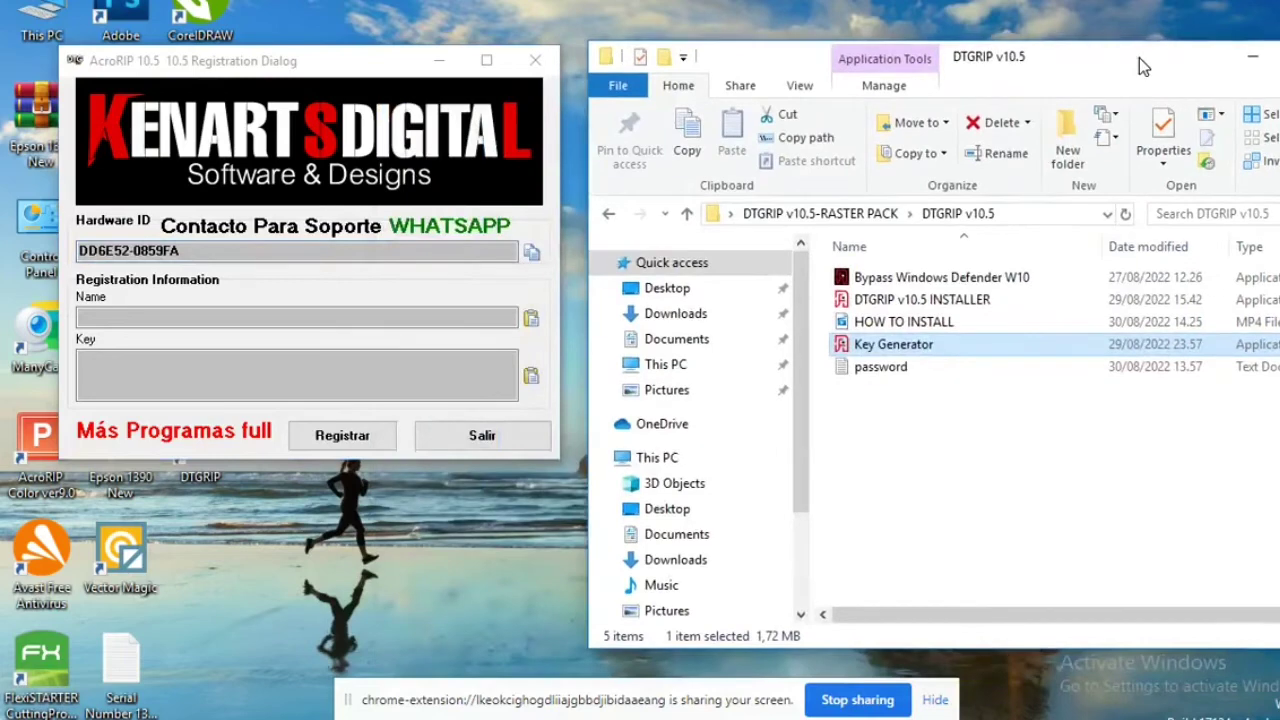
pyautogui.rightClick(930, 346)
pyautogui.click(996, 242)
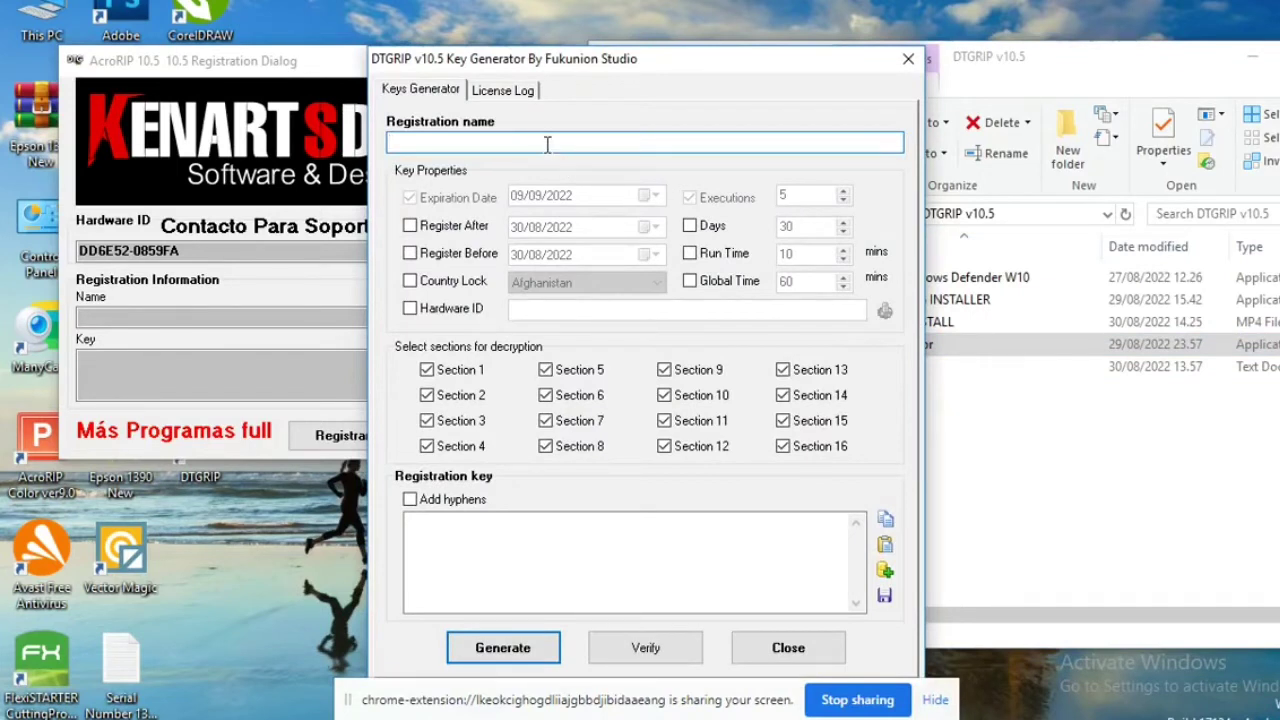
# Enter PIXELPRINT as the registration name in the key generator and generate a registration key
pyautogui.write('PIXELPRINT')
pyautogui.moveTo(468, 139); pyautogui.dragTo(370, 120)
pyautogui.moveTo(469, 146); pyautogui.dragTo(352, 145)
pyautogui.click(522, 140)
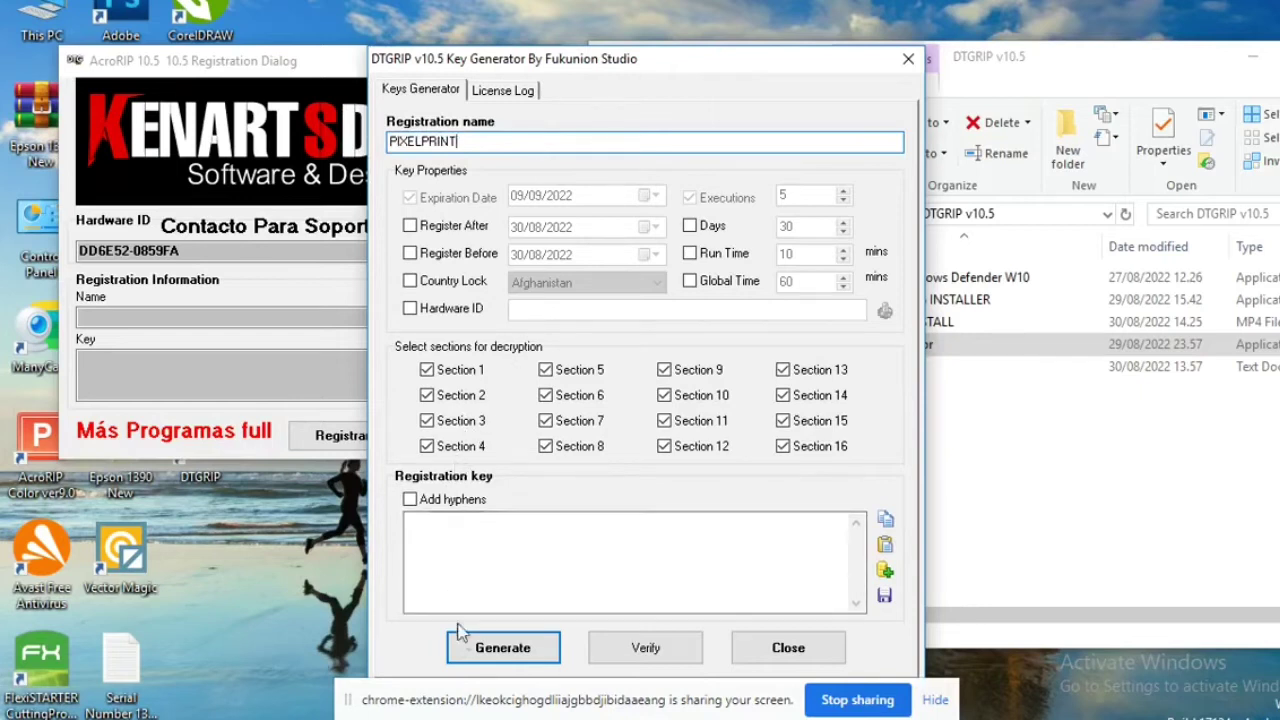
pyautogui.click(491, 652)
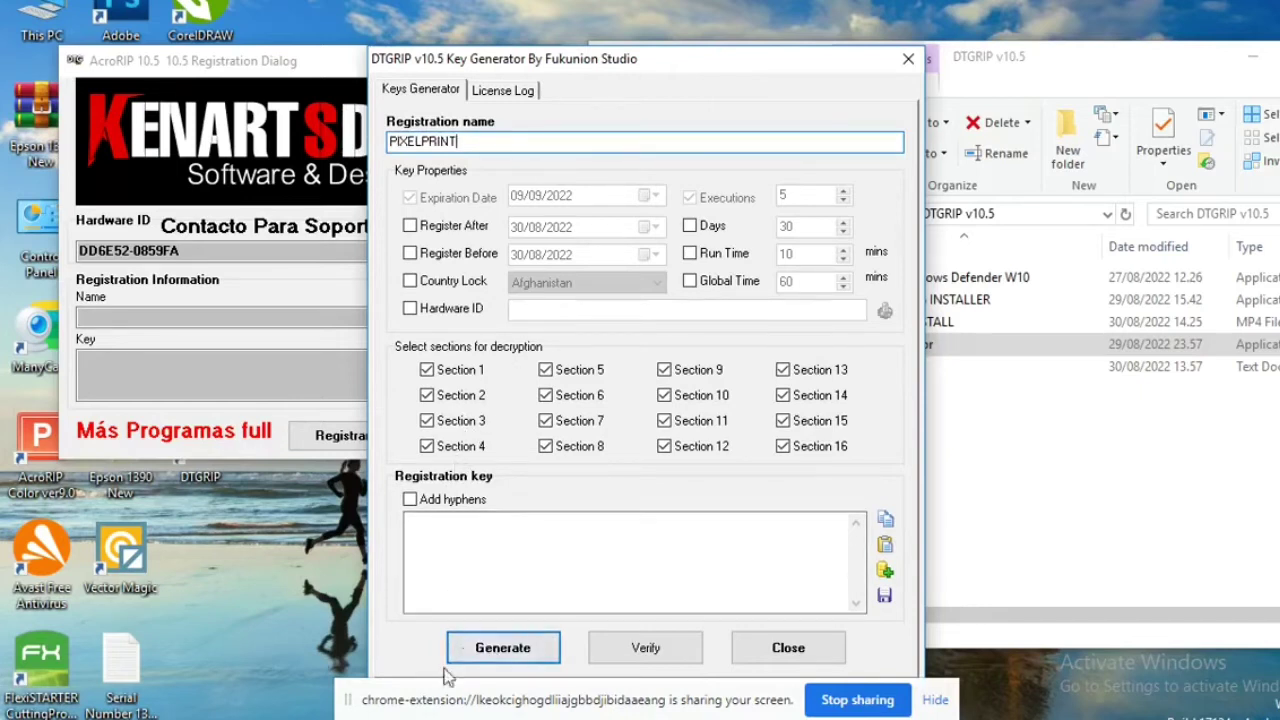
pyautogui.click(508, 648)
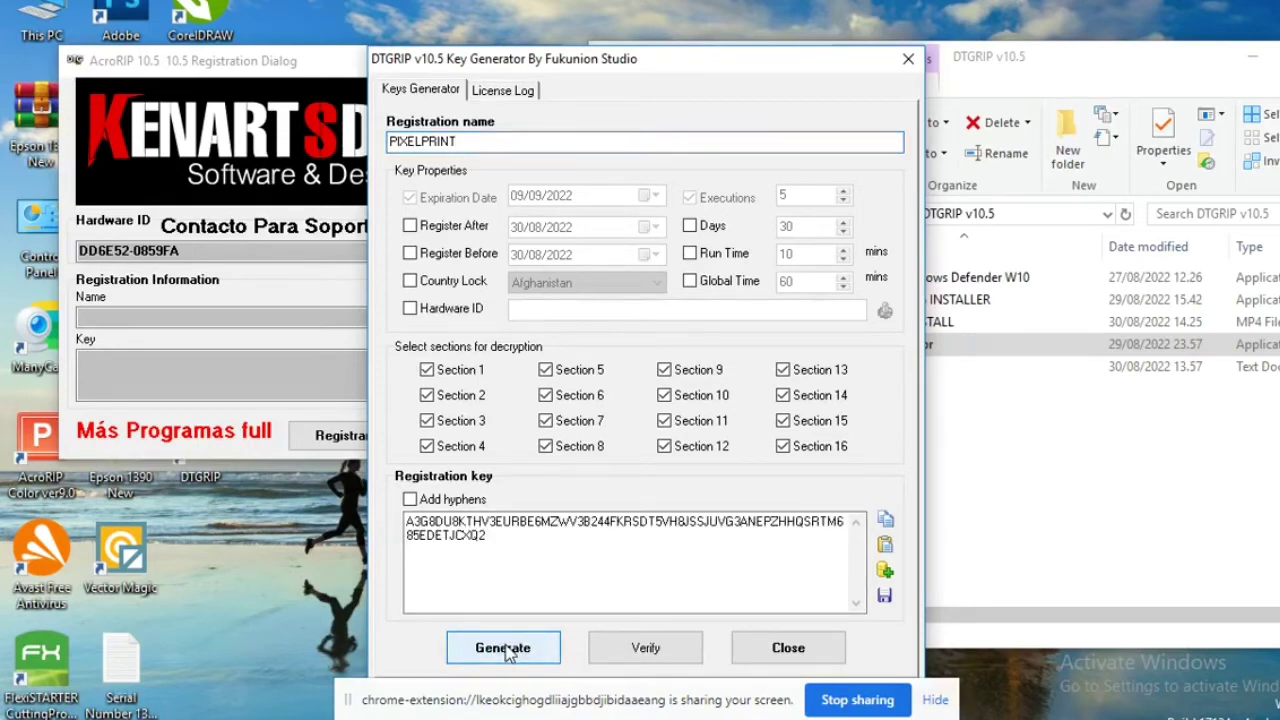
pyautogui.click(506, 650)
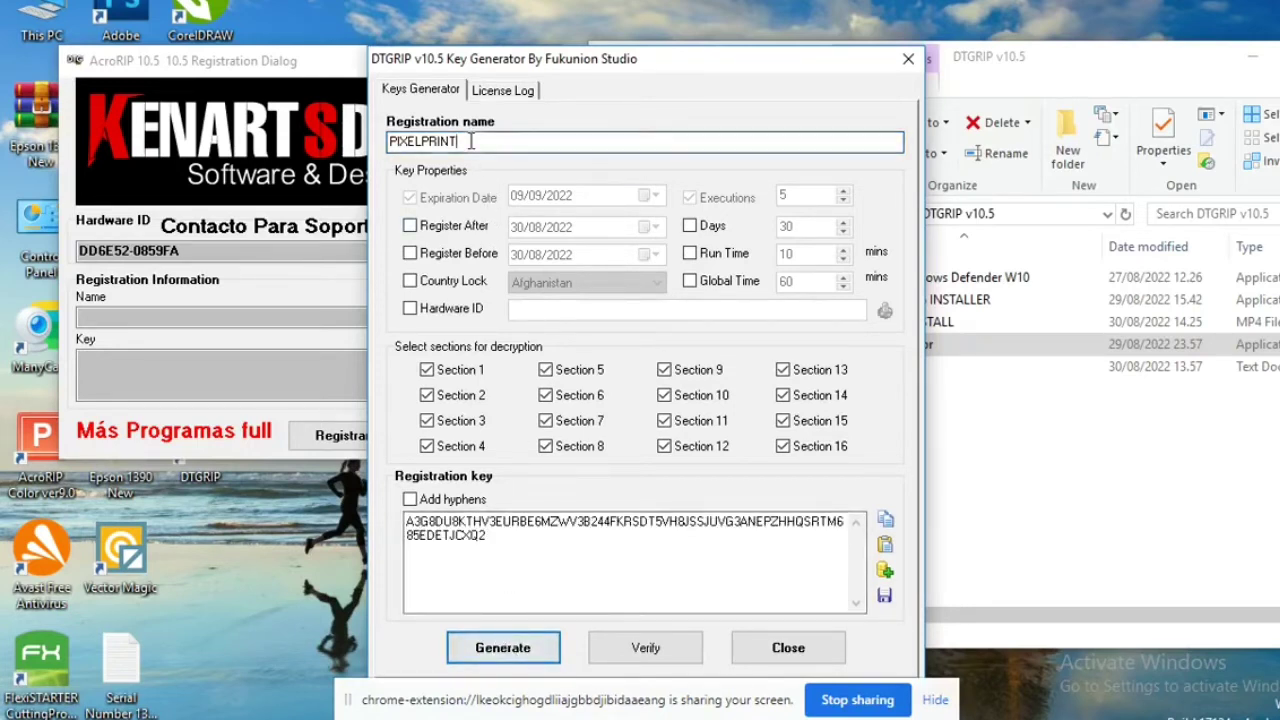
# Copy the registration name PIXELPRINT from the key generator into the registration dialog's Name field
pyautogui.moveTo(472, 141); pyautogui.dragTo(368, 148)
pyautogui.hotkey('ctrl', 'c')
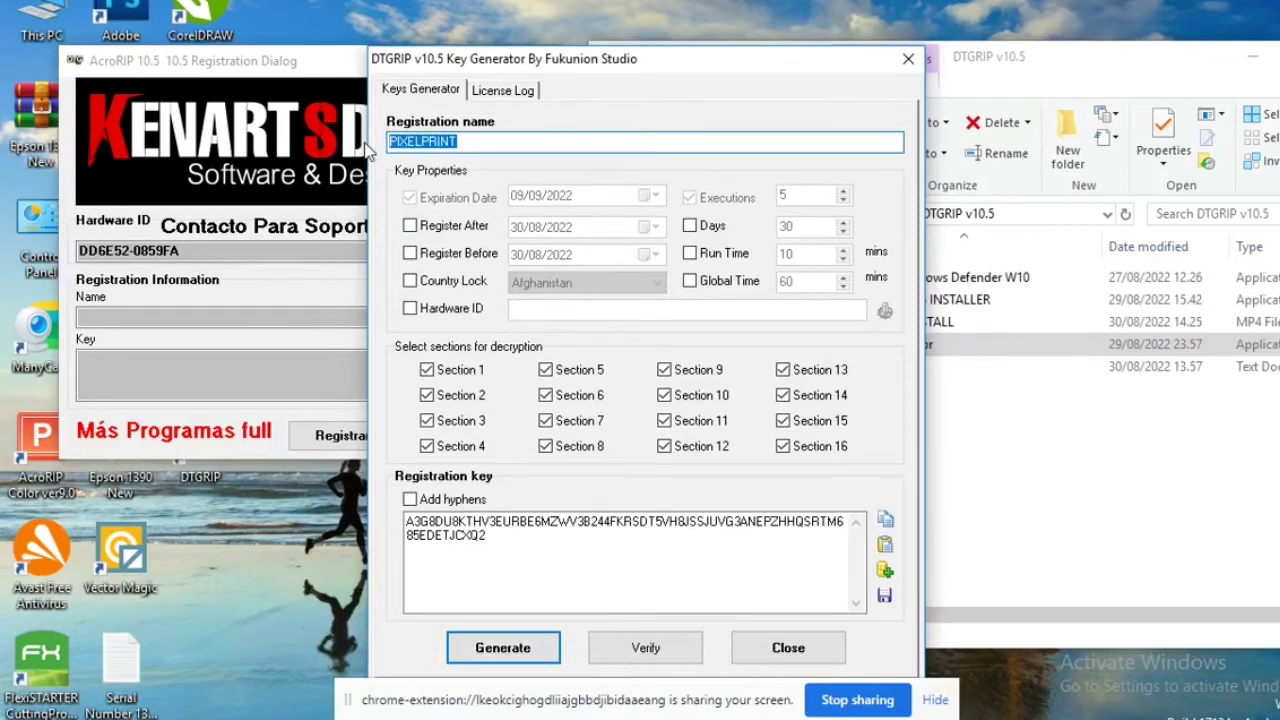
pyautogui.click(129, 318)
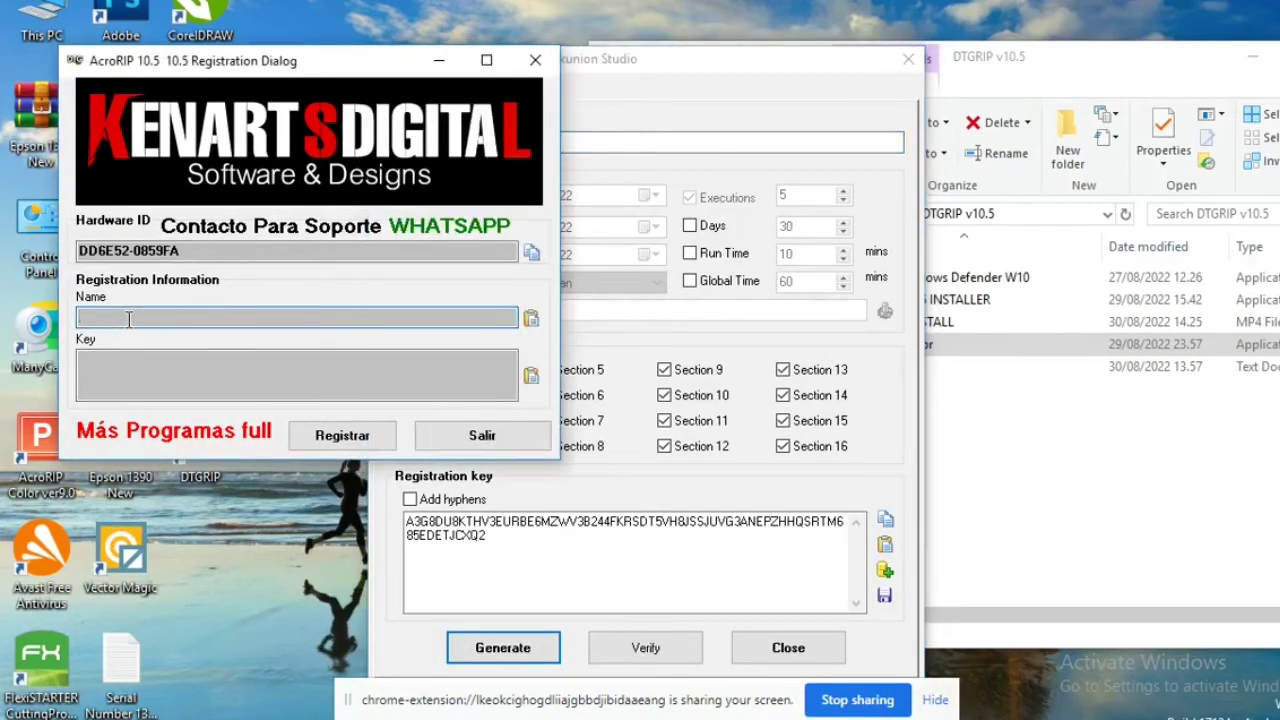
pyautogui.hotkey('ctrl', 'v')
# Copy the generated registration key into the Key field of the registration dialog
pyautogui.click(491, 546)
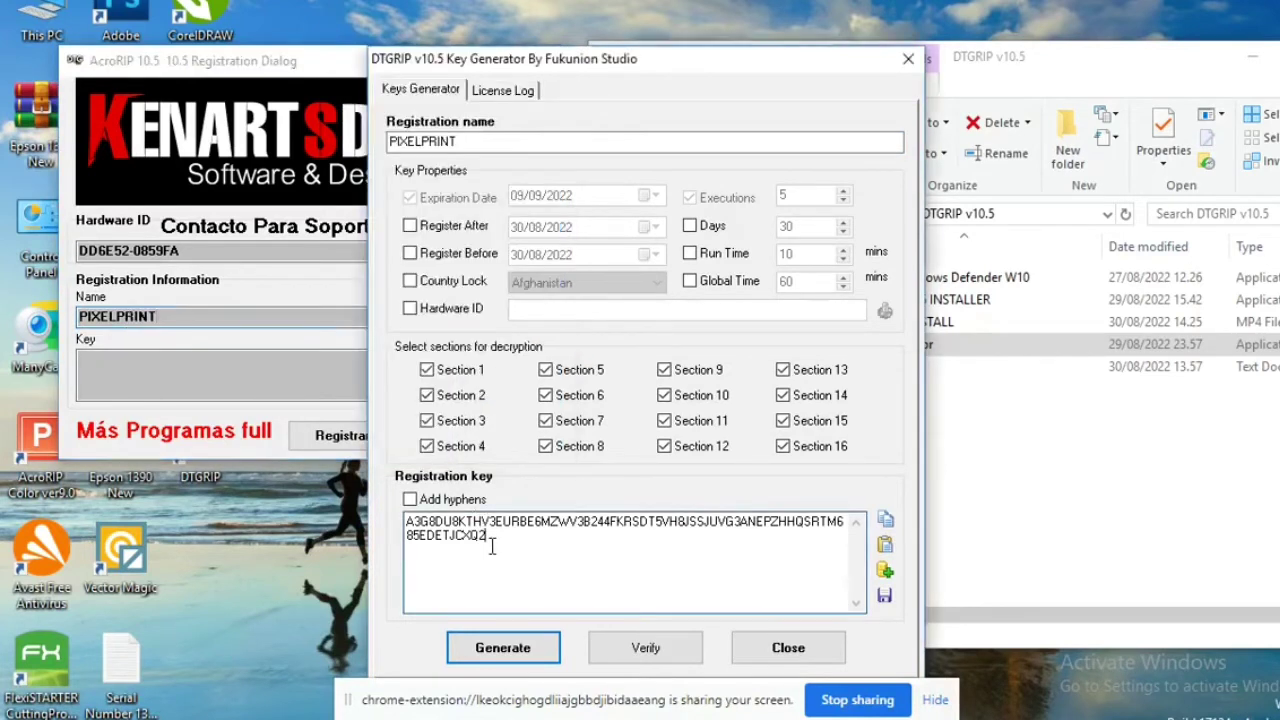
pyautogui.moveTo(500, 546); pyautogui.dragTo(405, 520)
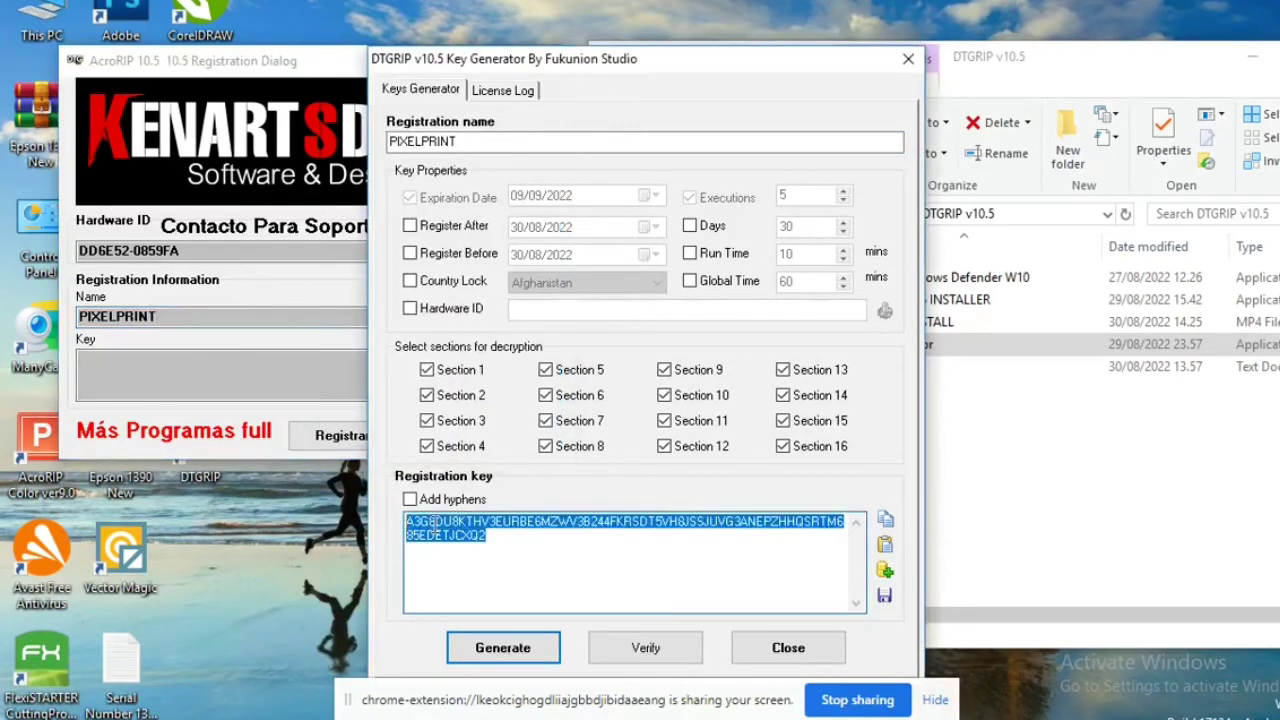
pyautogui.rightClick(436, 527)
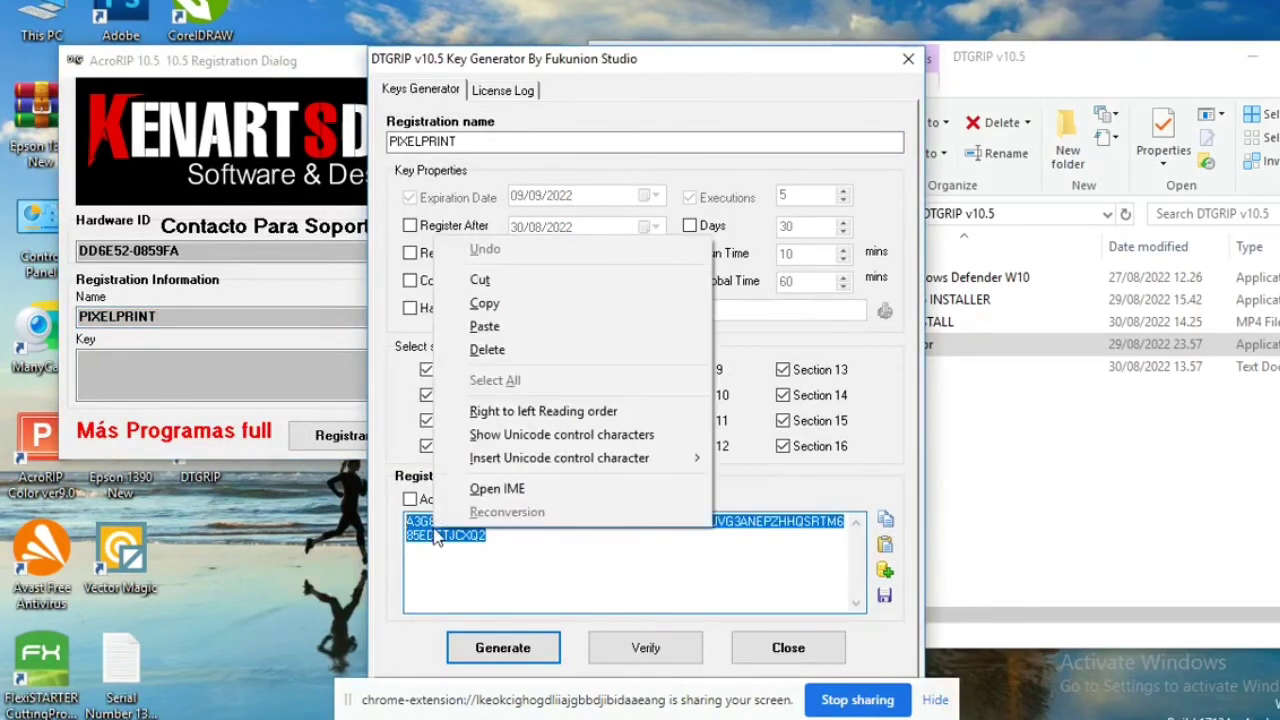
pyautogui.click(510, 310)
pyautogui.click(202, 383)
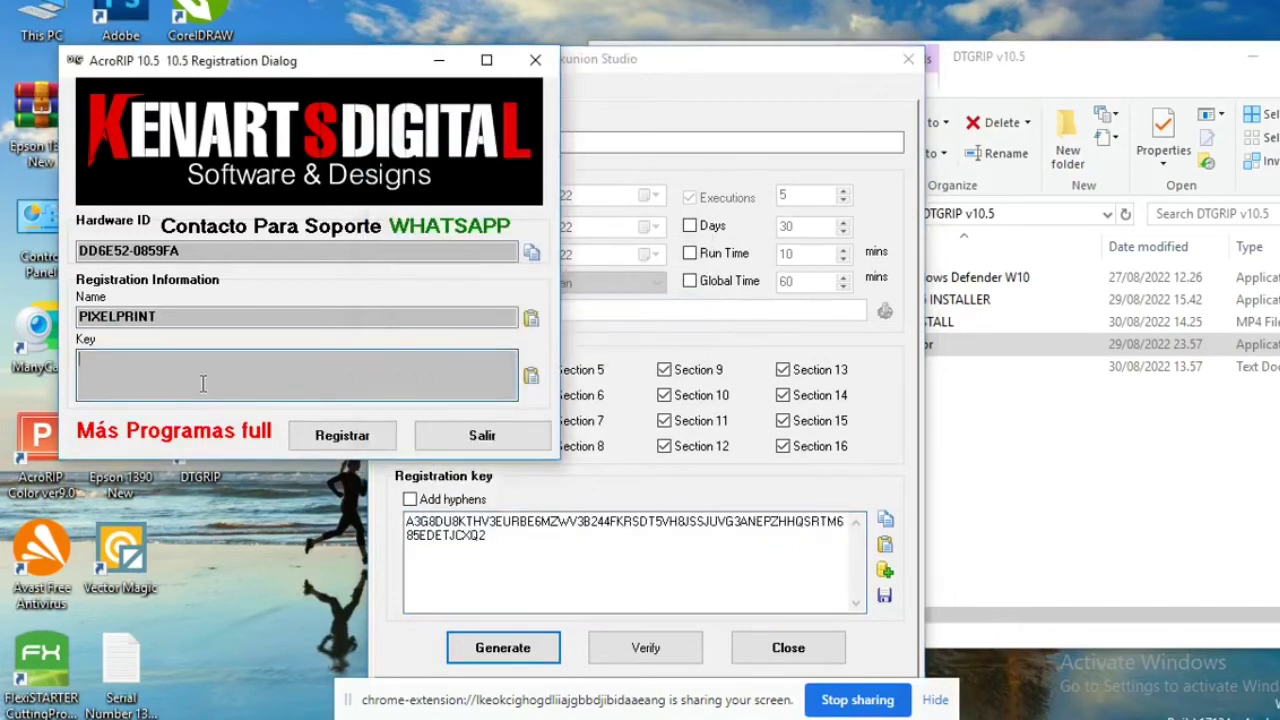
pyautogui.hotkey('ctrl', 'v')
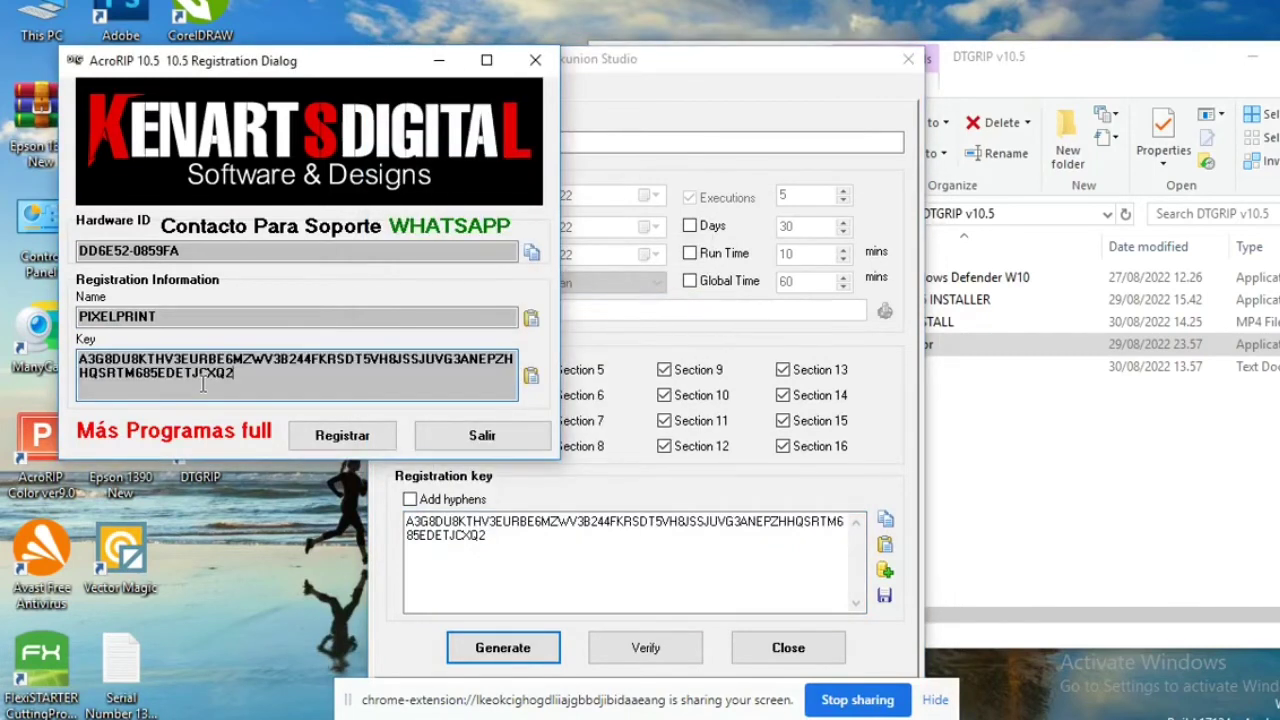
# Submit the registration and maximize the DTG RIP Ver10.5 main window
pyautogui.click(343, 436)
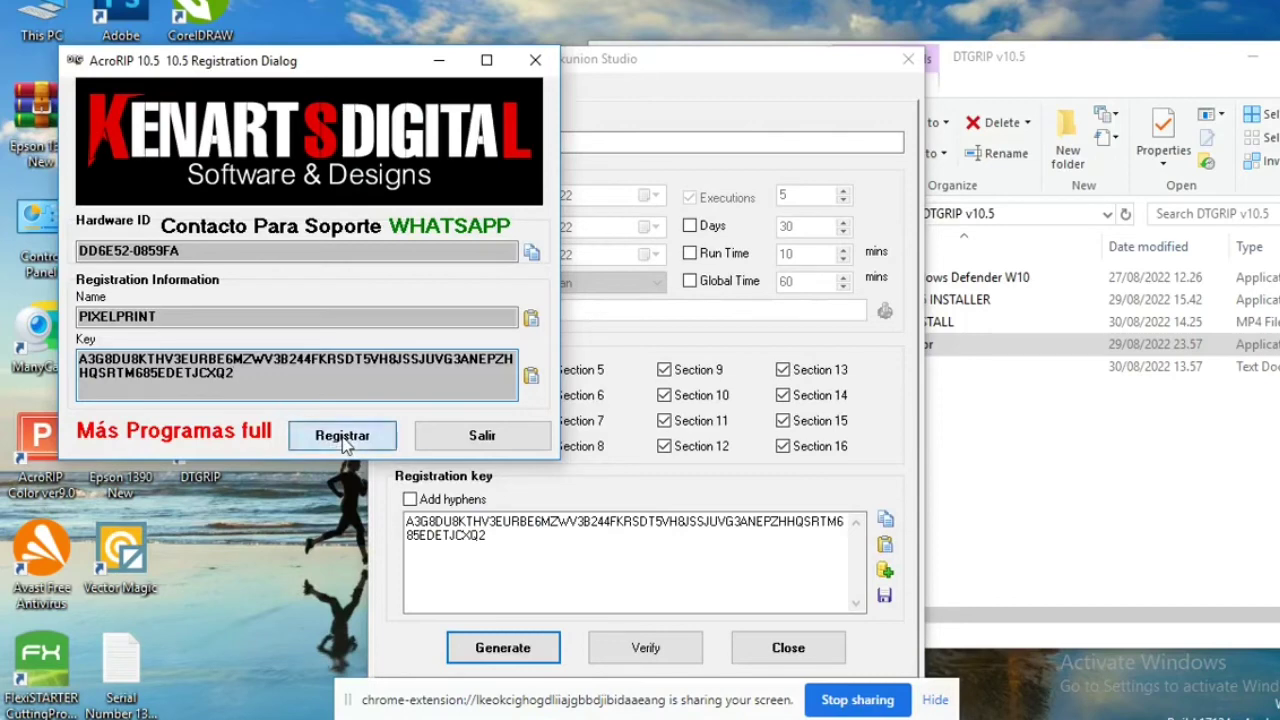
pyautogui.click(655, 437)
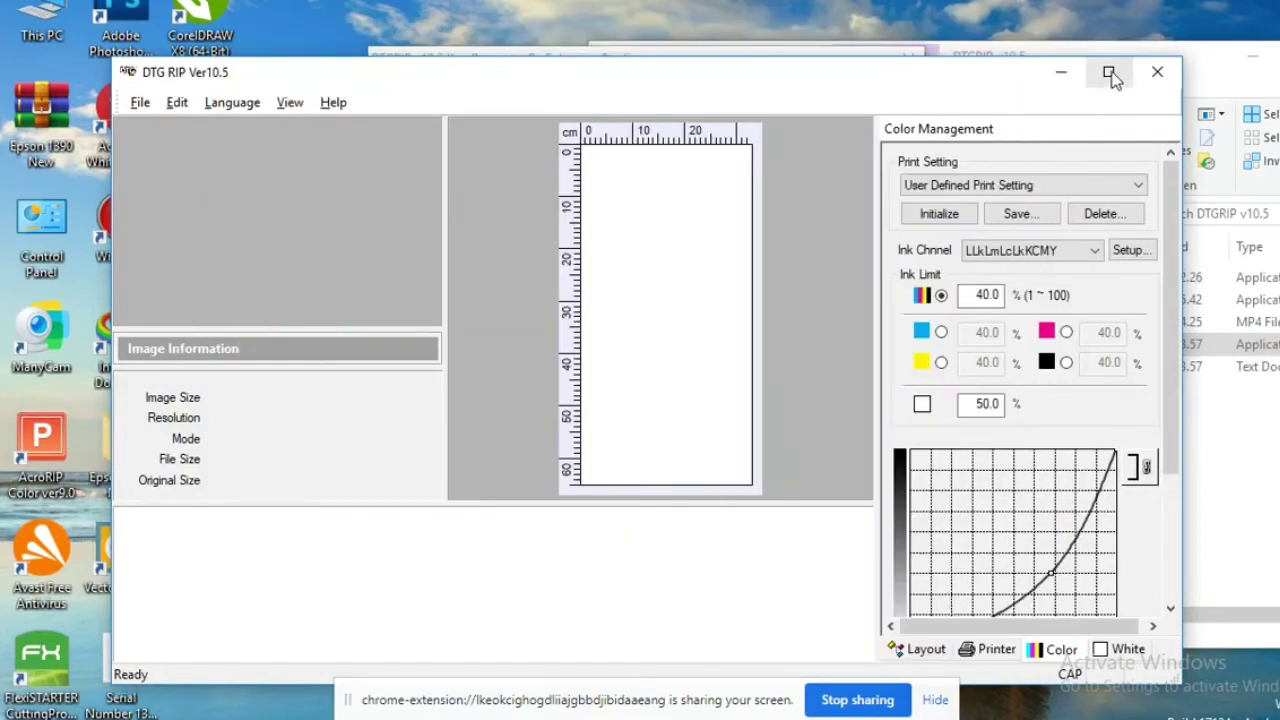
pyautogui.click(1109, 73)
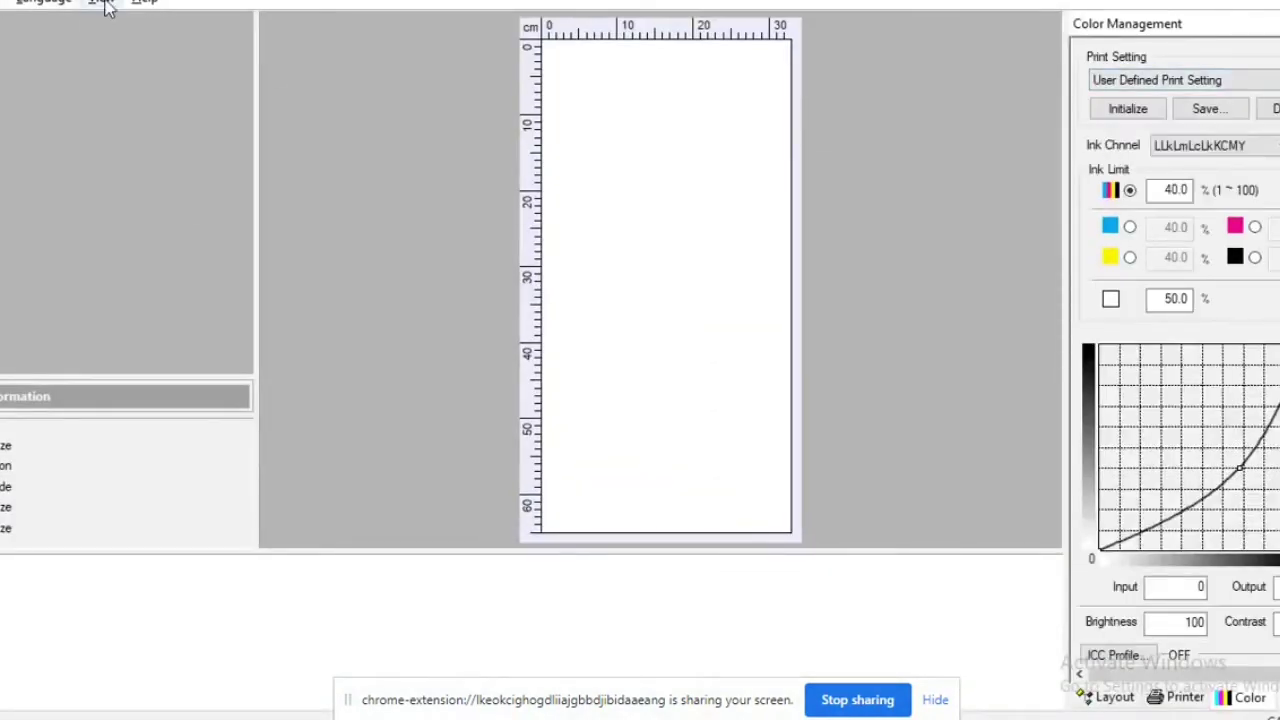
# View the program's About information with its version and product ID, and close it
pyautogui.click(103, 4)
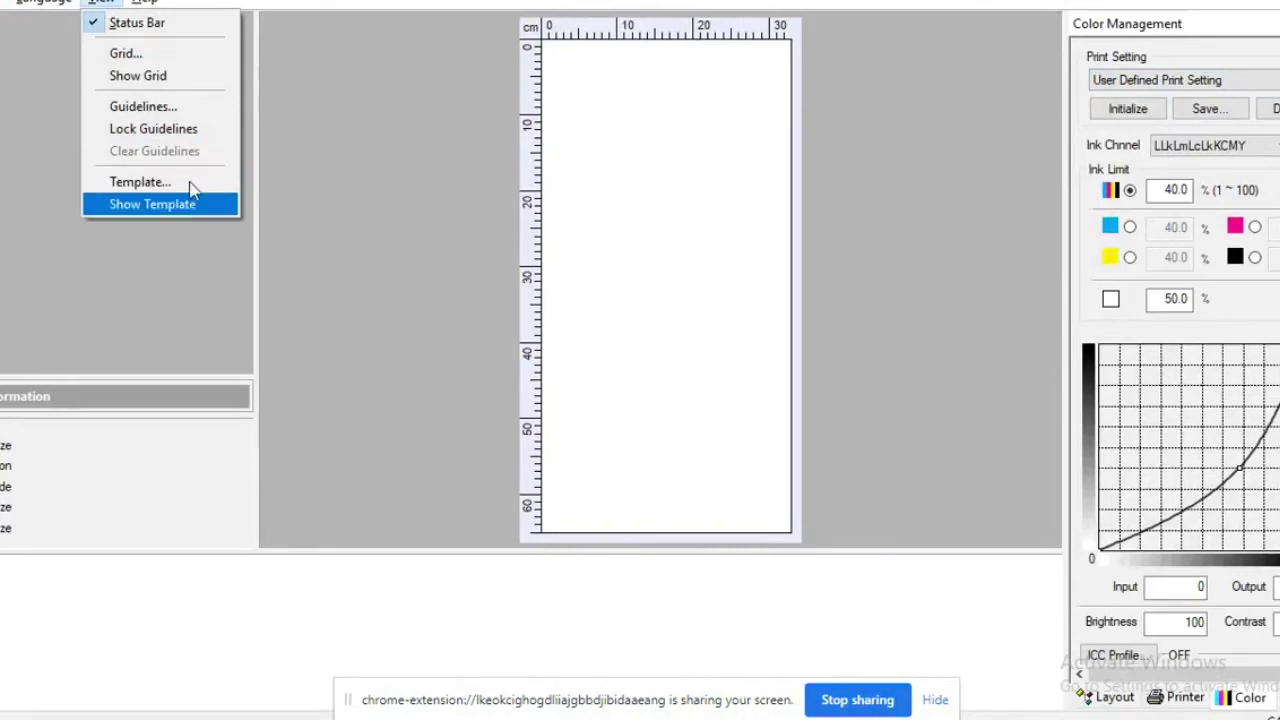
pyautogui.click(155, 21)
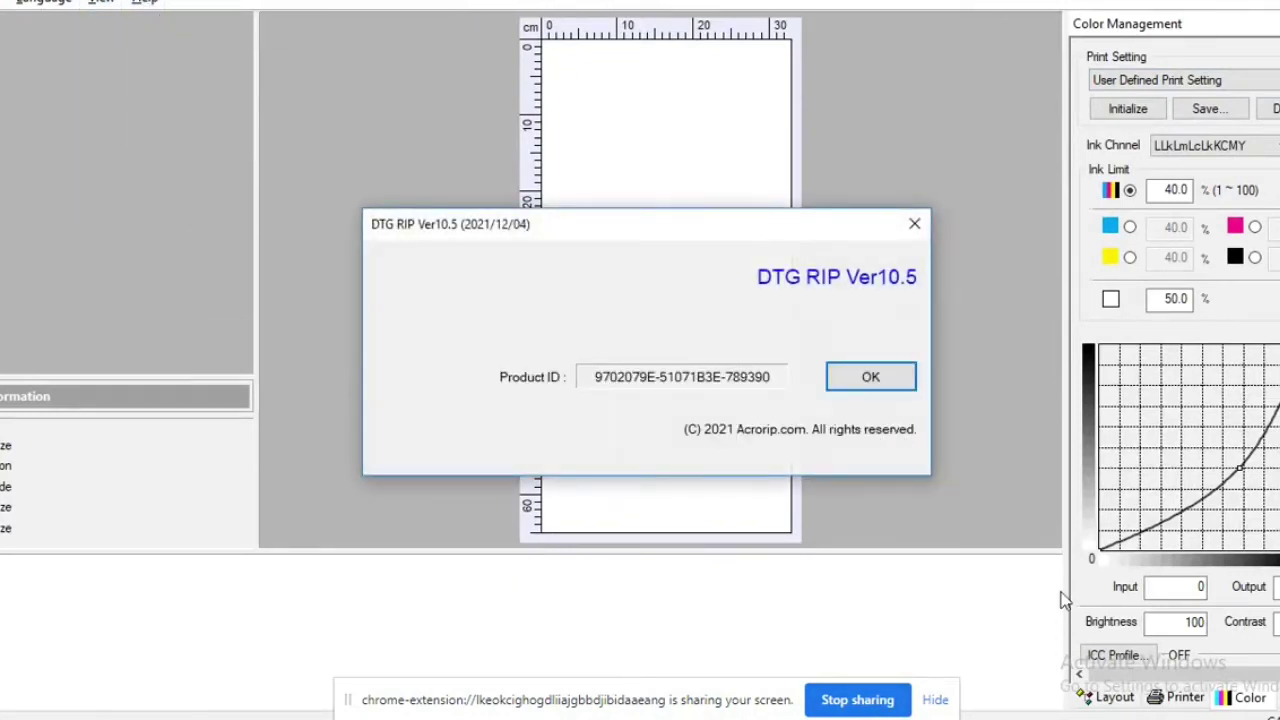
pyautogui.click(860, 374)
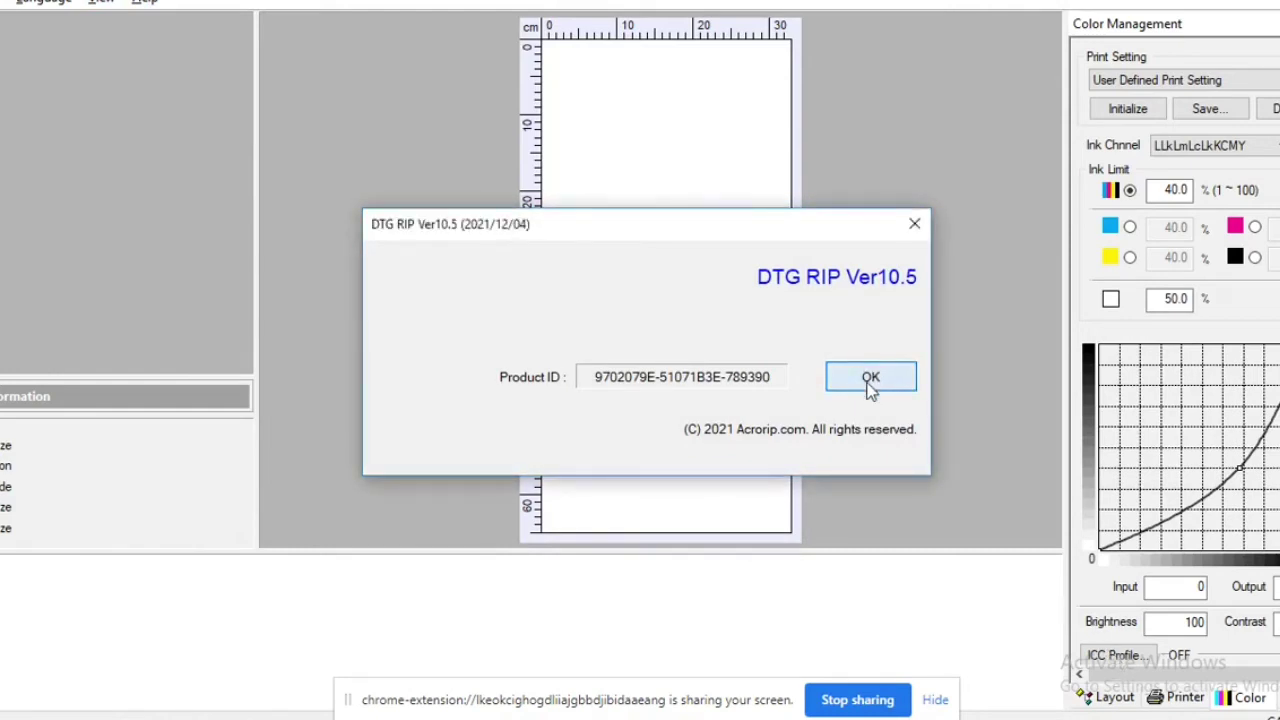
# Examine the ICC output profile choices with profile use temporarily enabled, and leave the settings without applying any change
pyautogui.click(1127, 658)
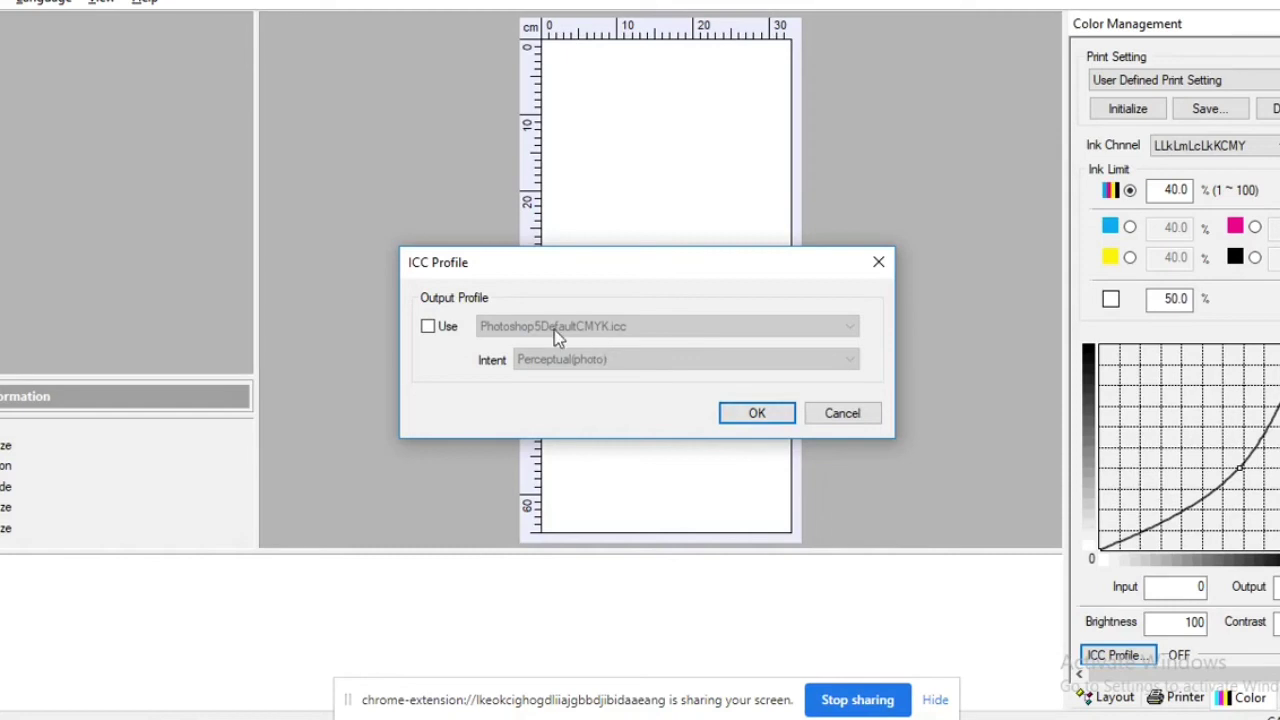
pyautogui.click(428, 328)
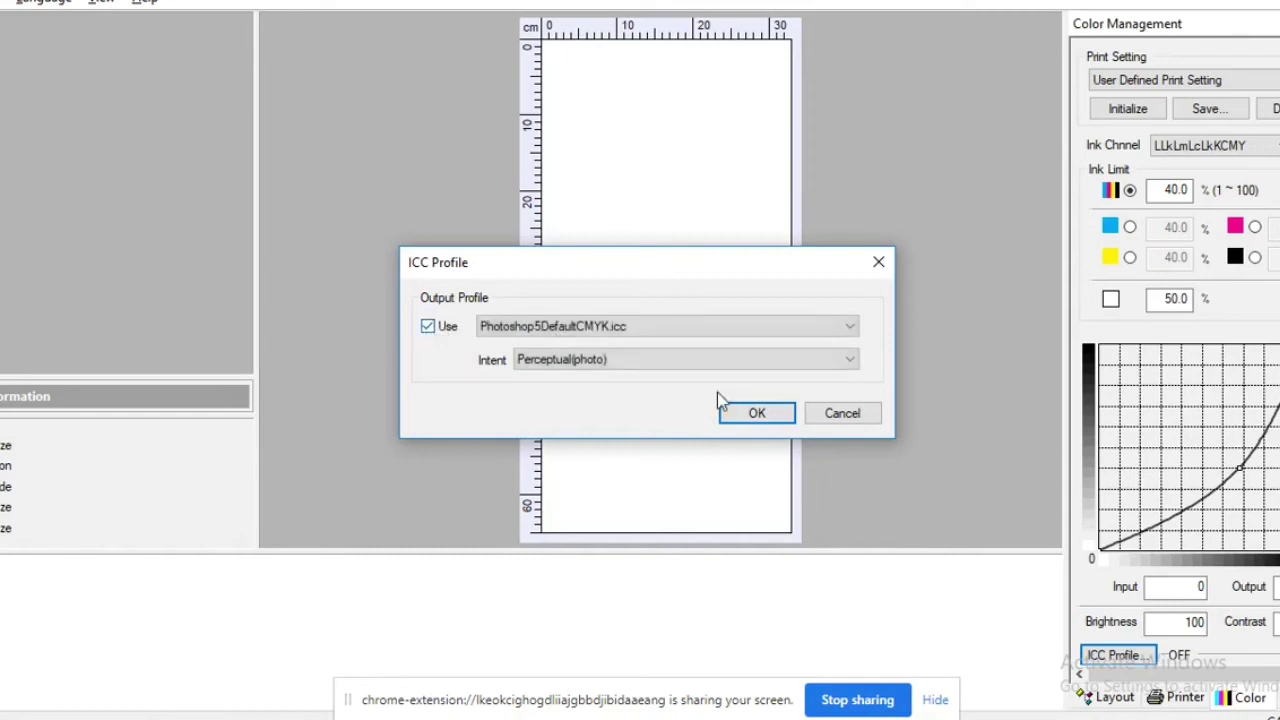
pyautogui.click(851, 325)
pyautogui.click(853, 325)
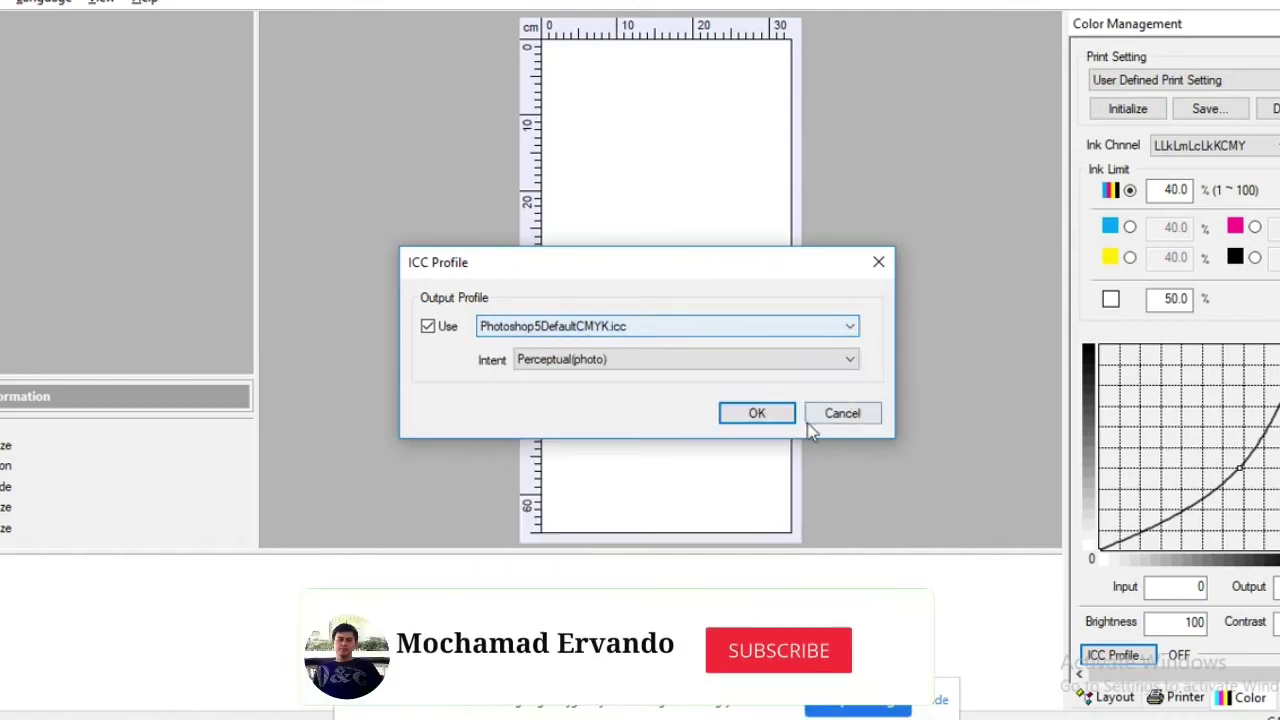
pyautogui.click(856, 414)
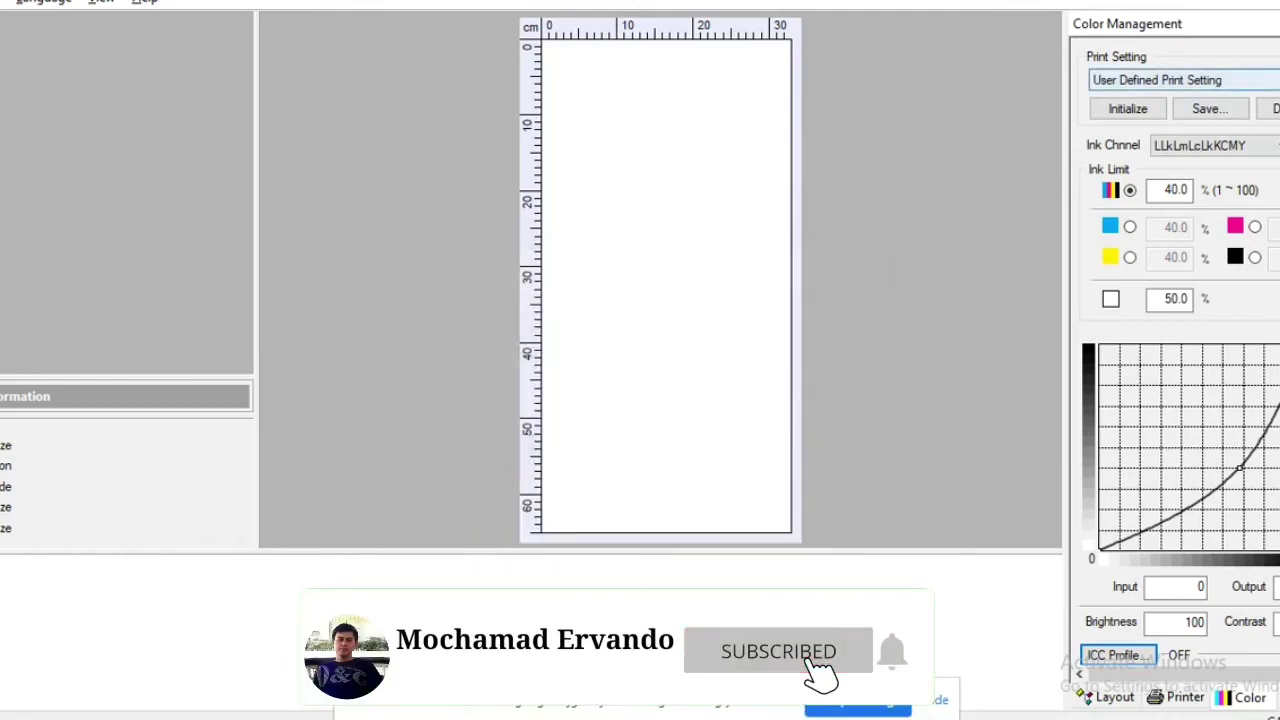